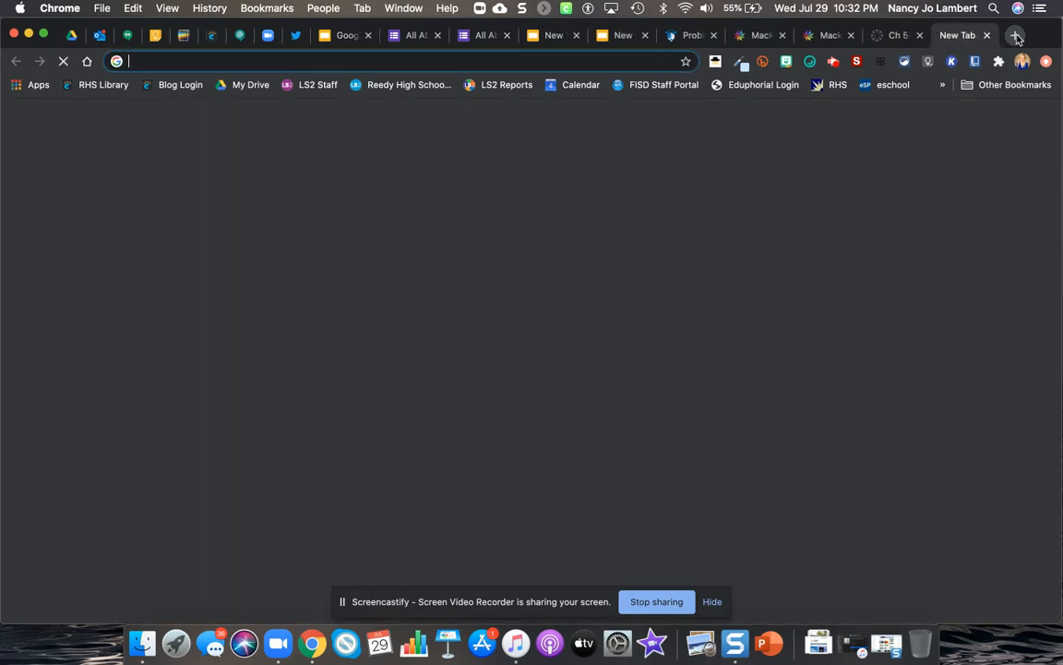
text(google)
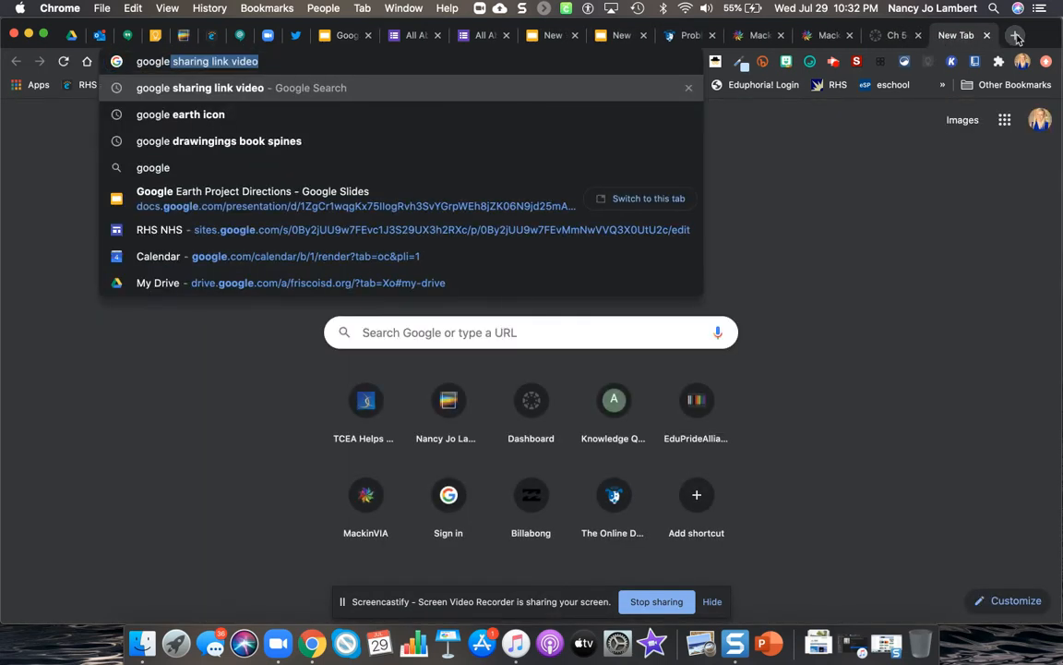
key(BackSpace)
text(ear)
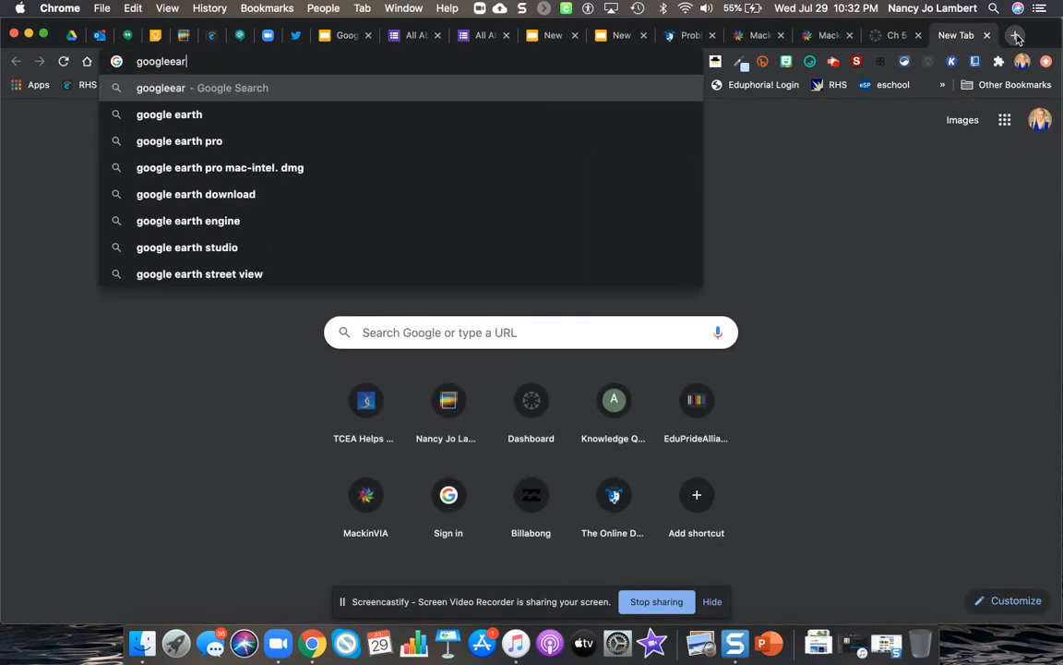
key(BackSpace)
key(BackSpace)
text(e)
key(BackSpace)
text(arth)
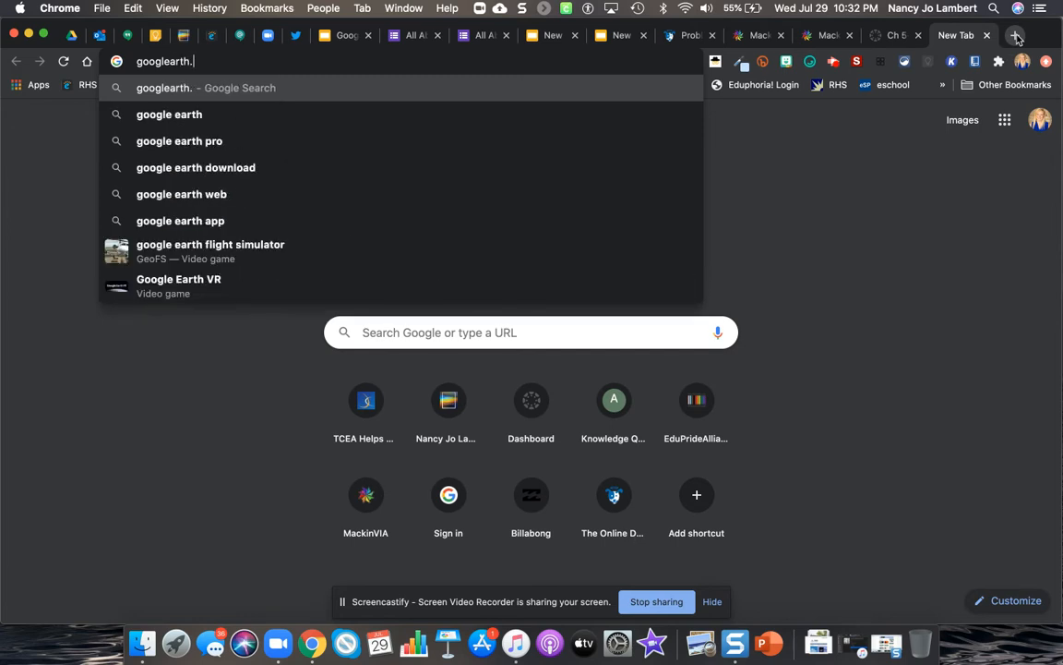
text(.goo)
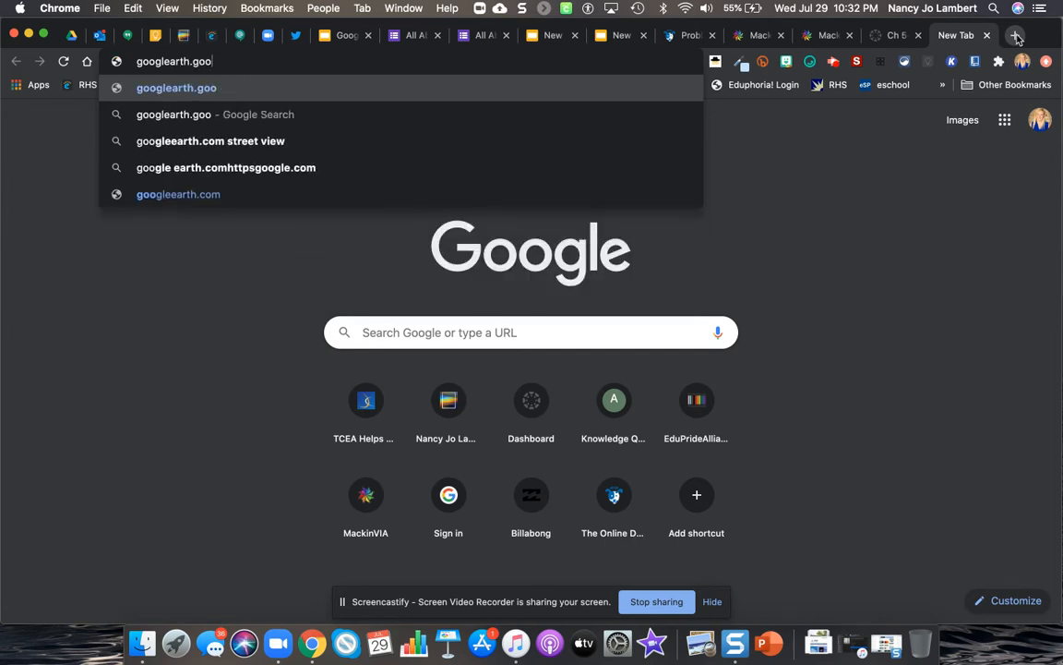
key(BackSpace)
key(BackSpace)
key(BackSpace)
key(BackSpace)
key(BackSpace)
key(BackSpace)
key(BackSpace)
key(BackSpace)
key(BackSpace)
key(BackSpace)
key(BackSpace)
key(BackSpace)
key(BackSpace)
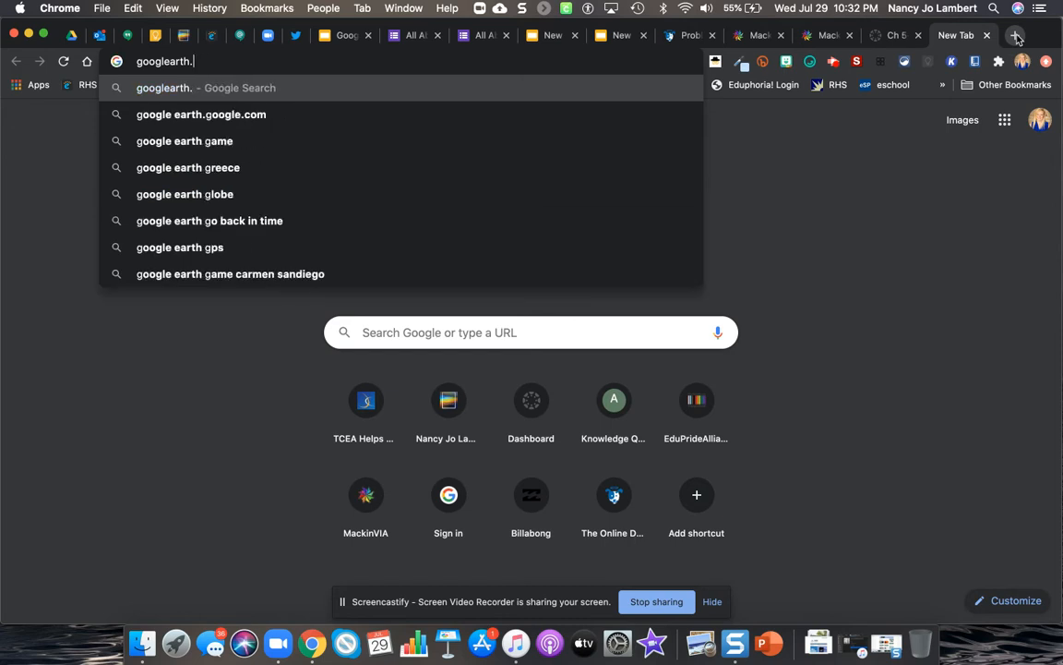
key(BackSpace)
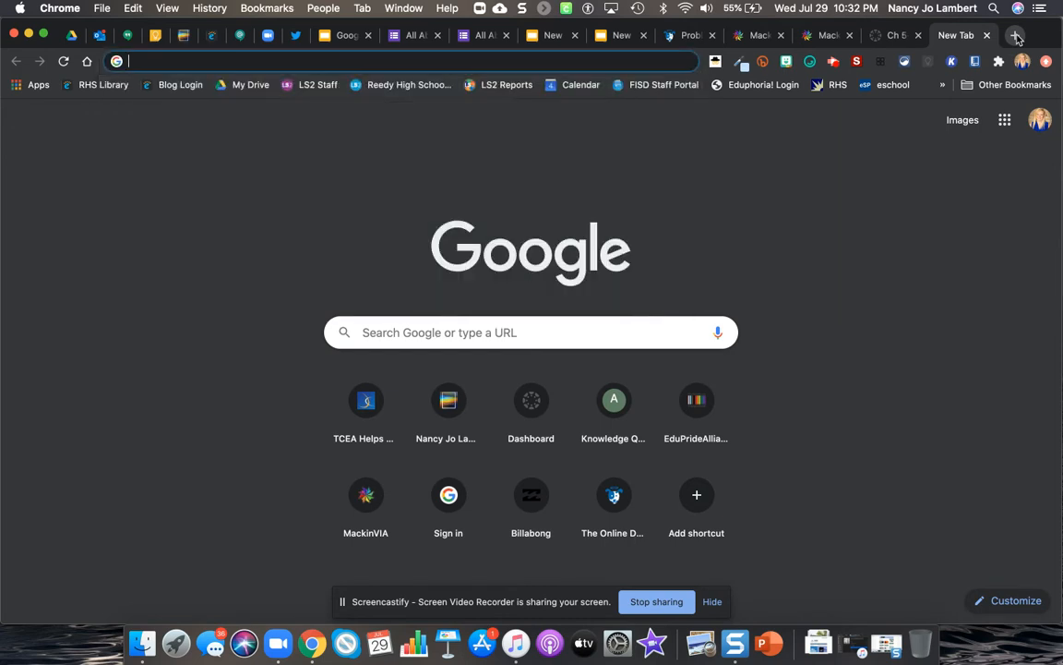
Step: Go to earth.google.com and launch the Google Earth web version
text(earth.coo)
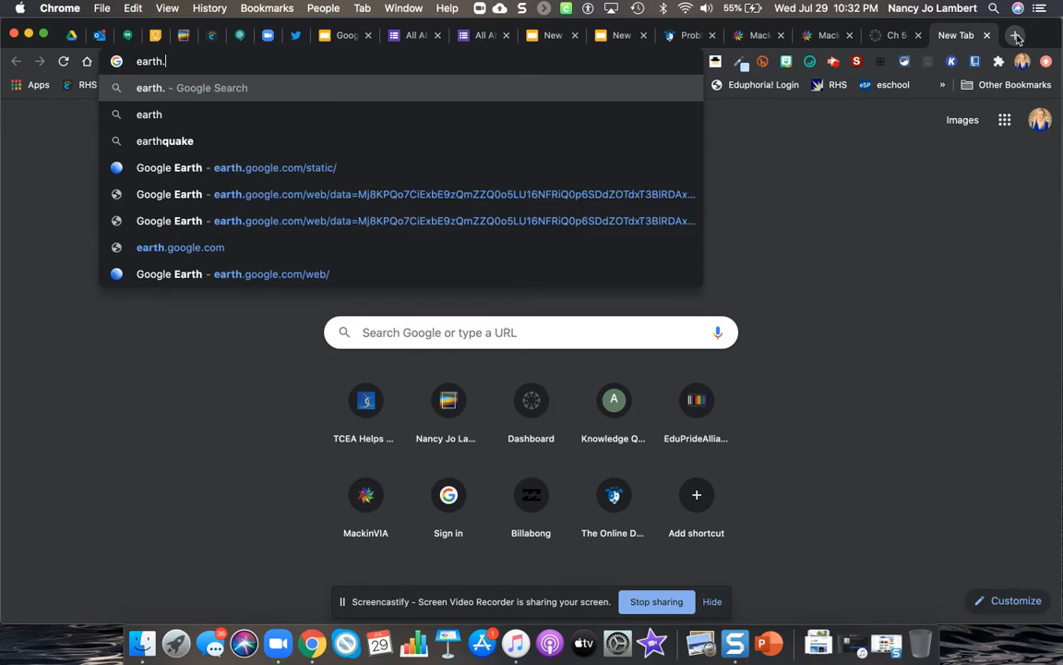
key(BackSpace)
key(BackSpace)
key(BackSpace)
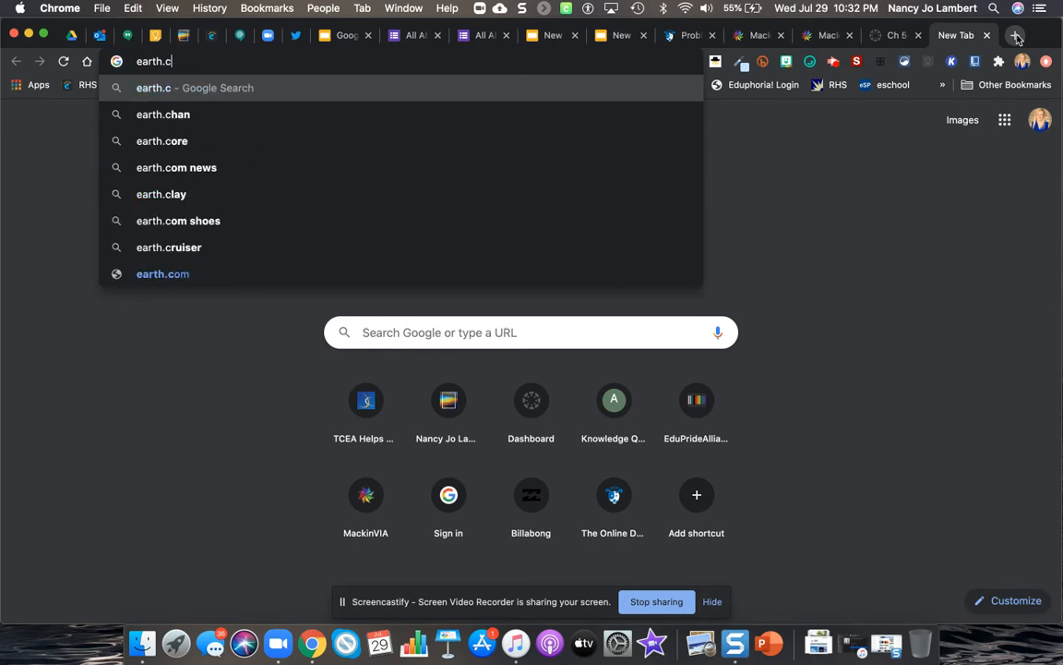
text(google.com)
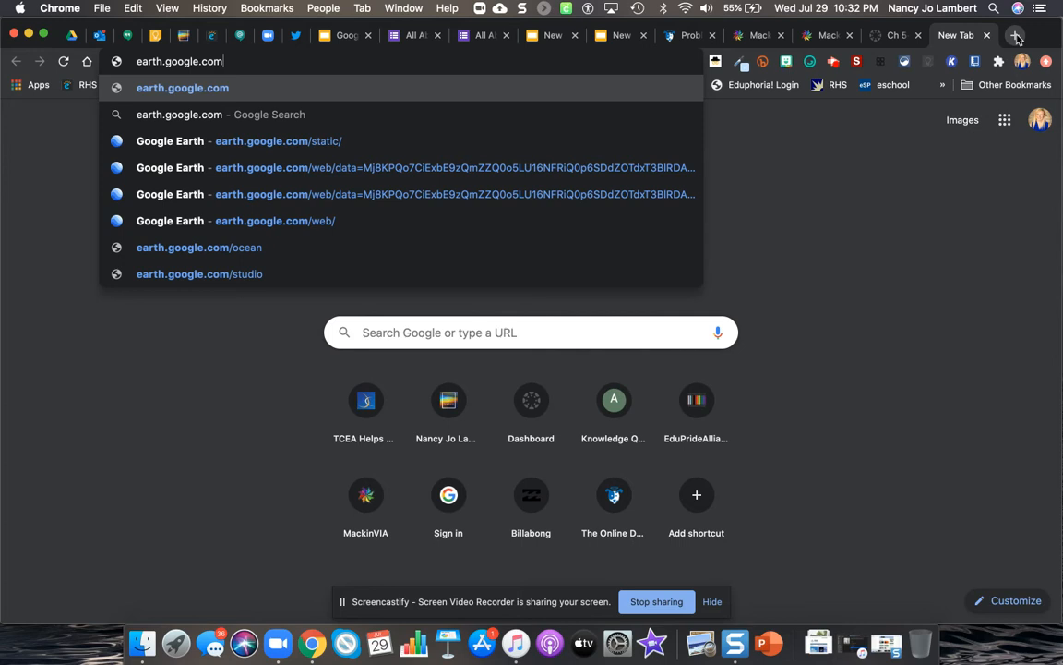
key(Return)
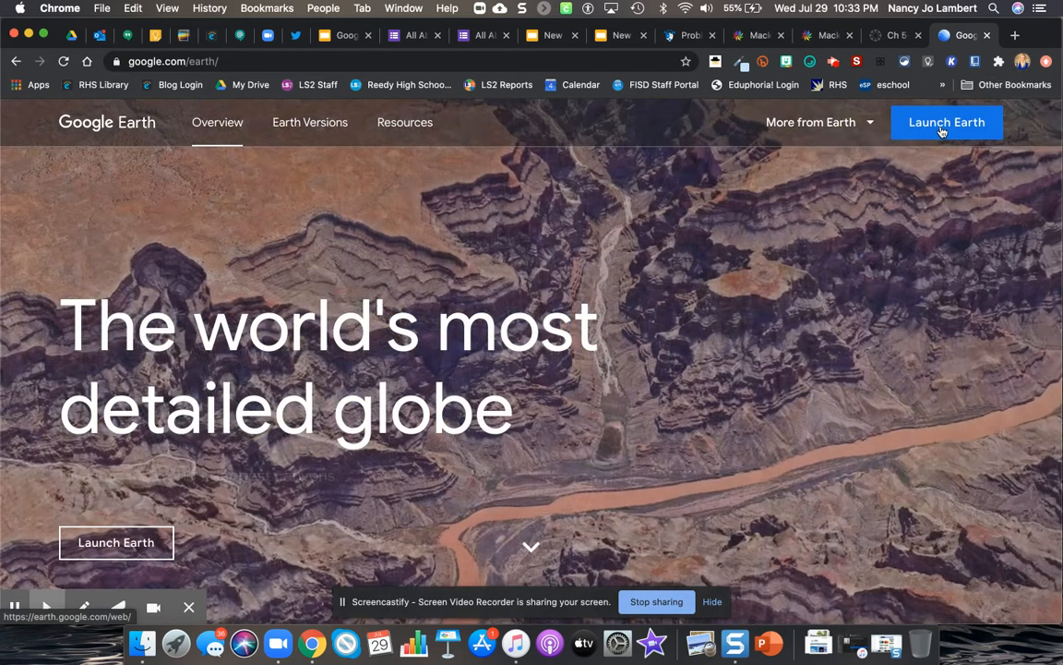
click(941, 130)
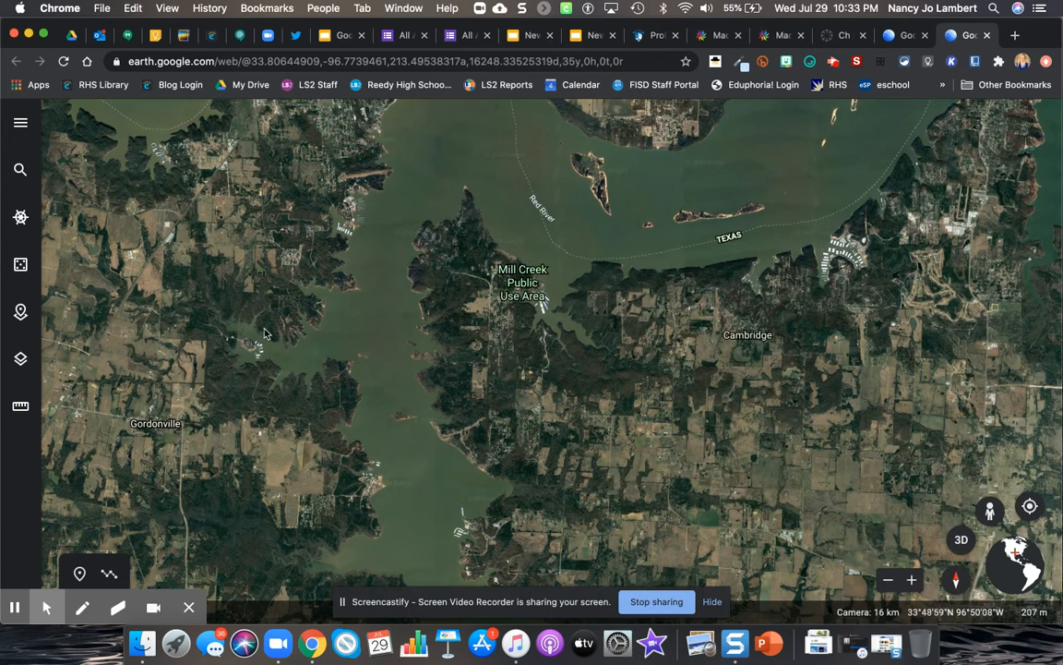
Step: Search the globe for "lake texoma" and fly to that location
click(21, 169)
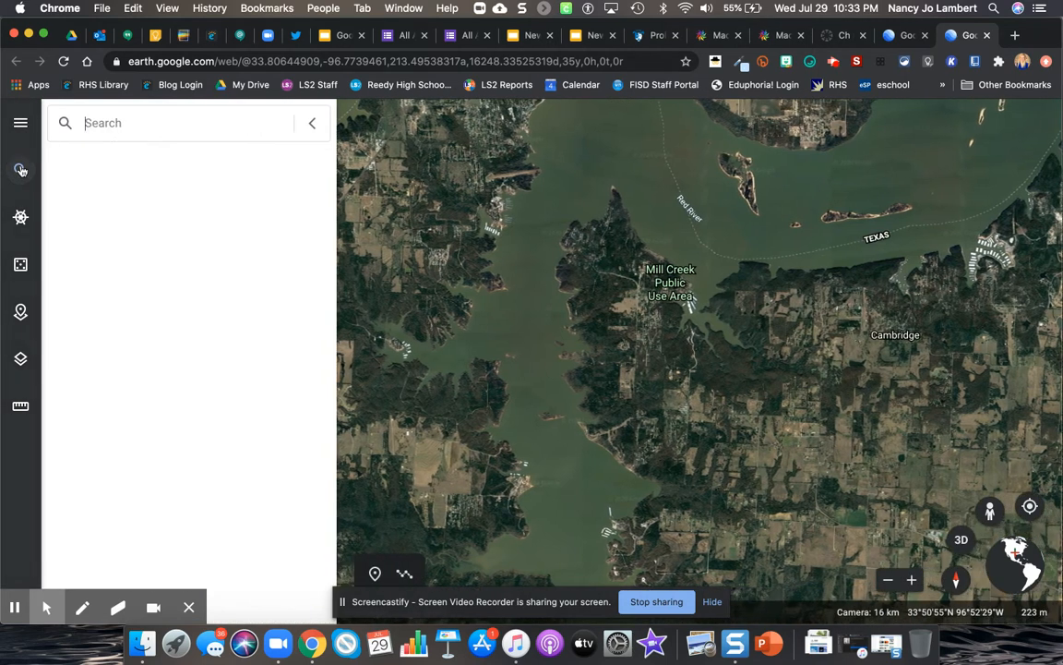
text(lak)
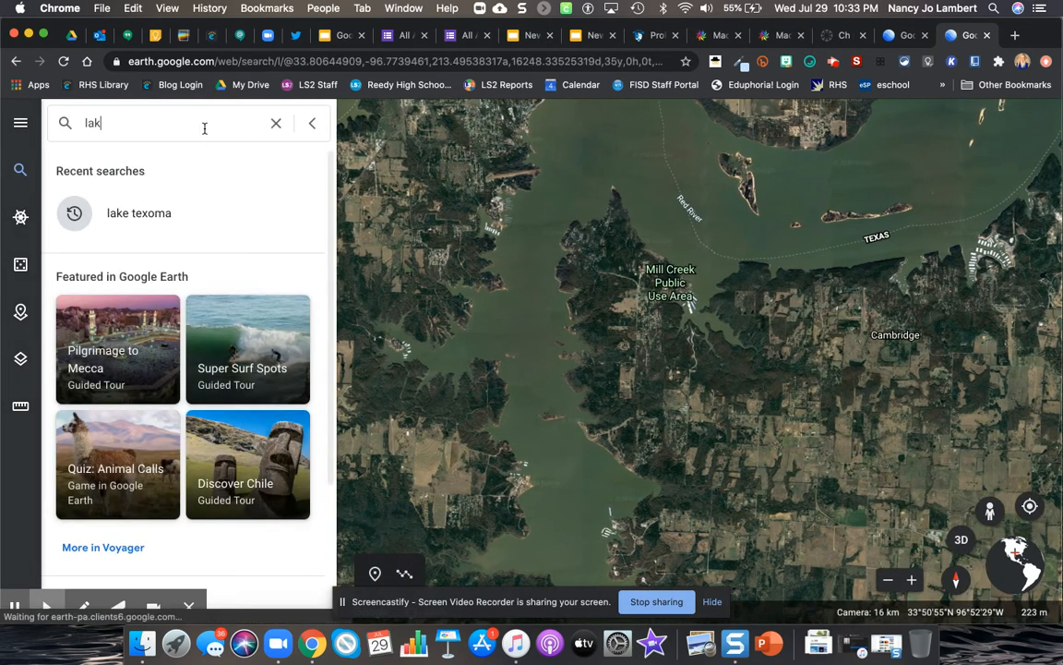
text(e texoma)
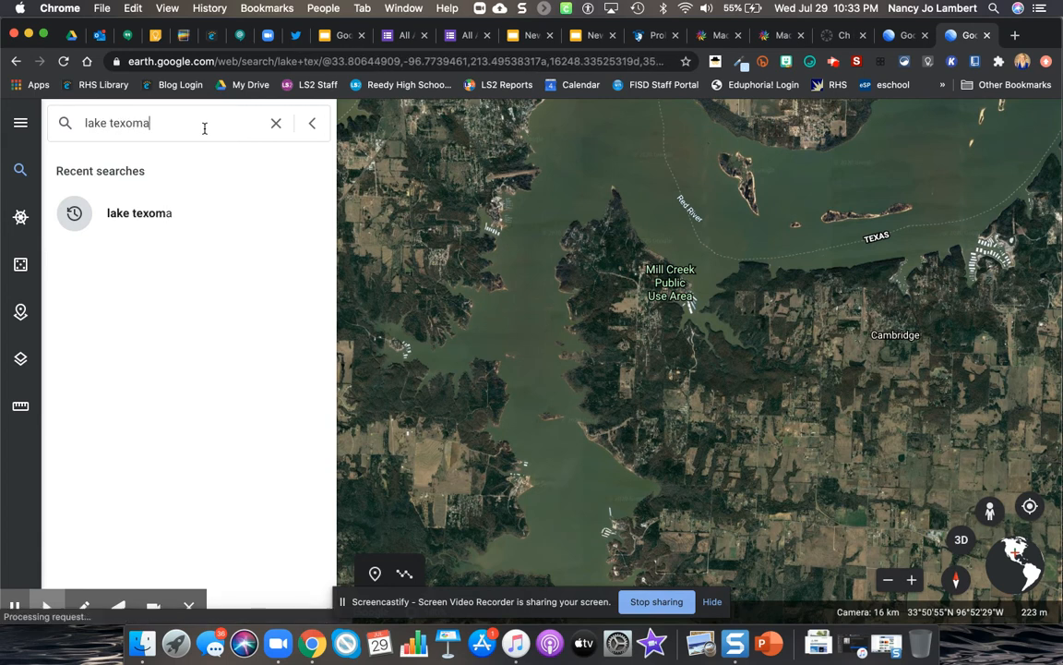
key(Return)
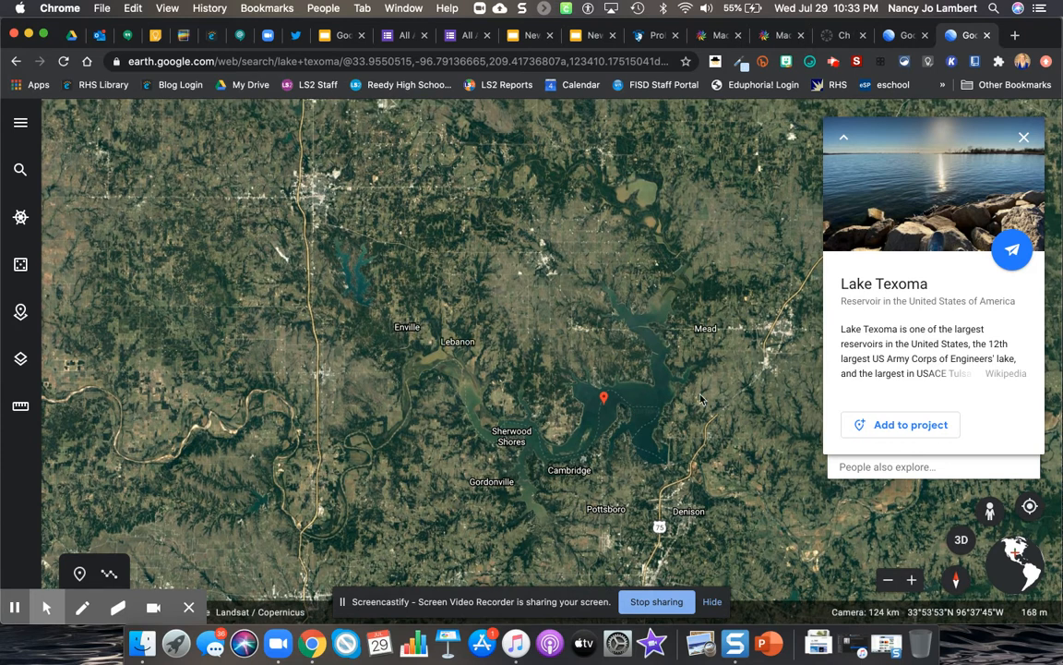
Step: Create a new Google Earth project stored in Google Drive
click(20, 125)
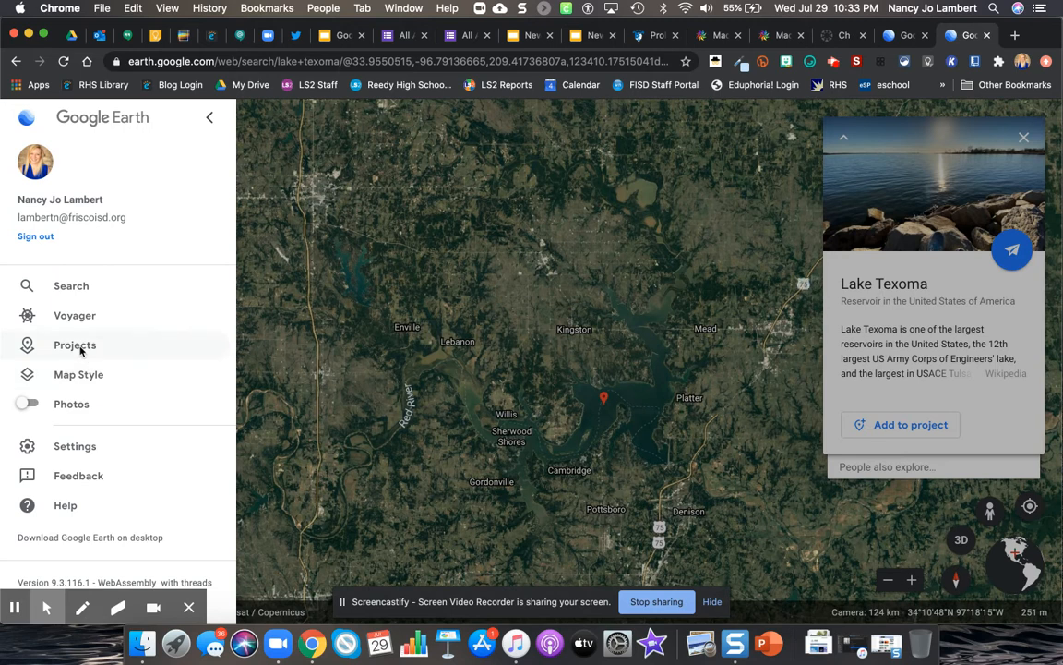
click(28, 118)
click(24, 124)
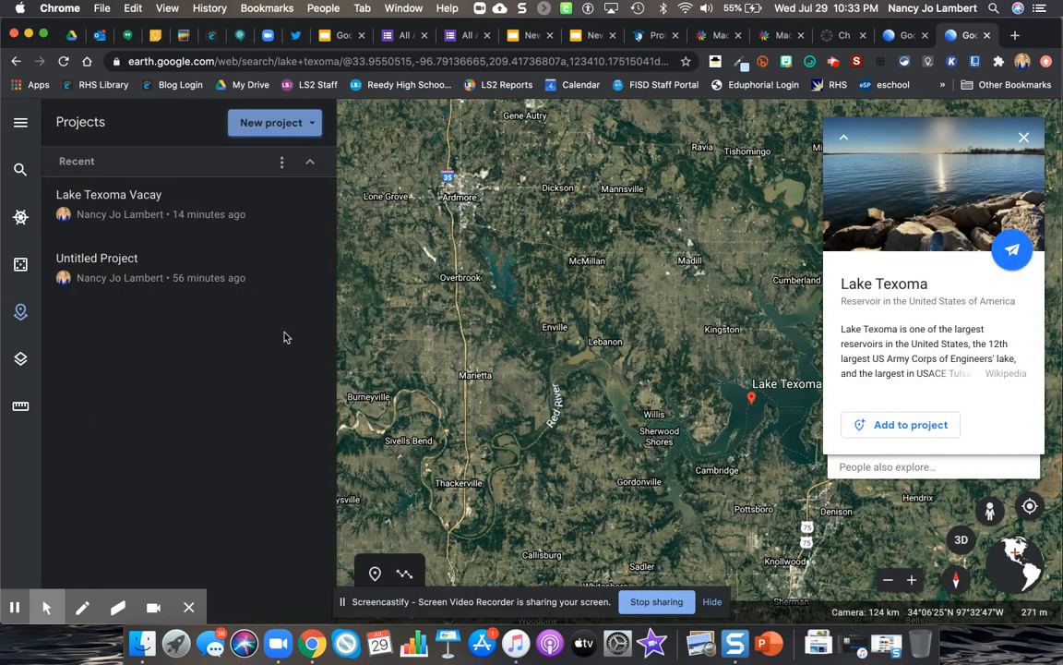
click(267, 127)
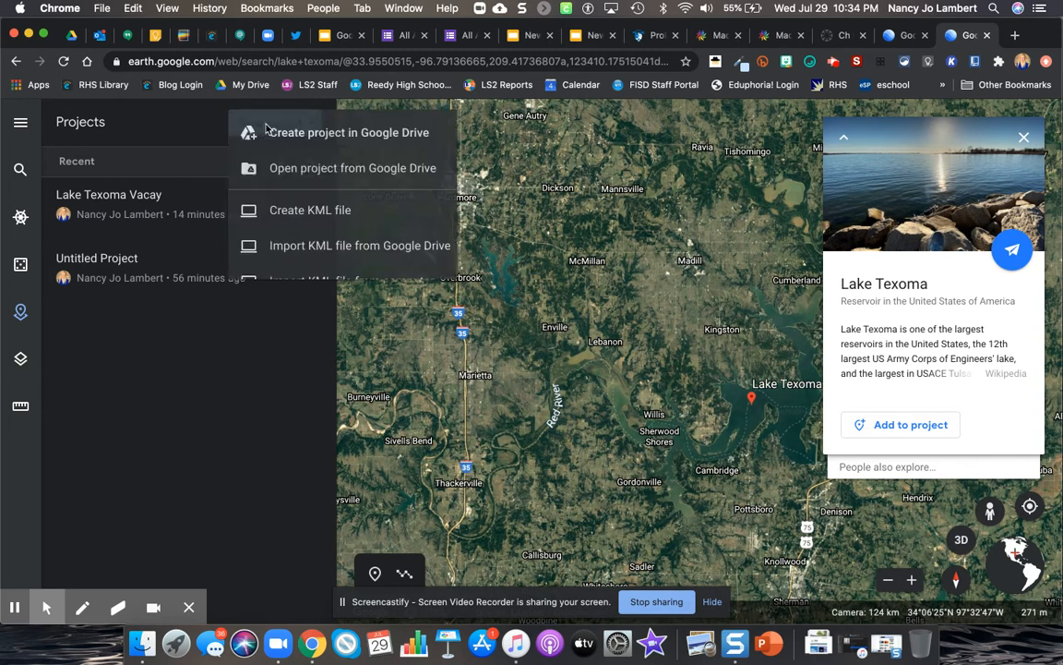
click(325, 135)
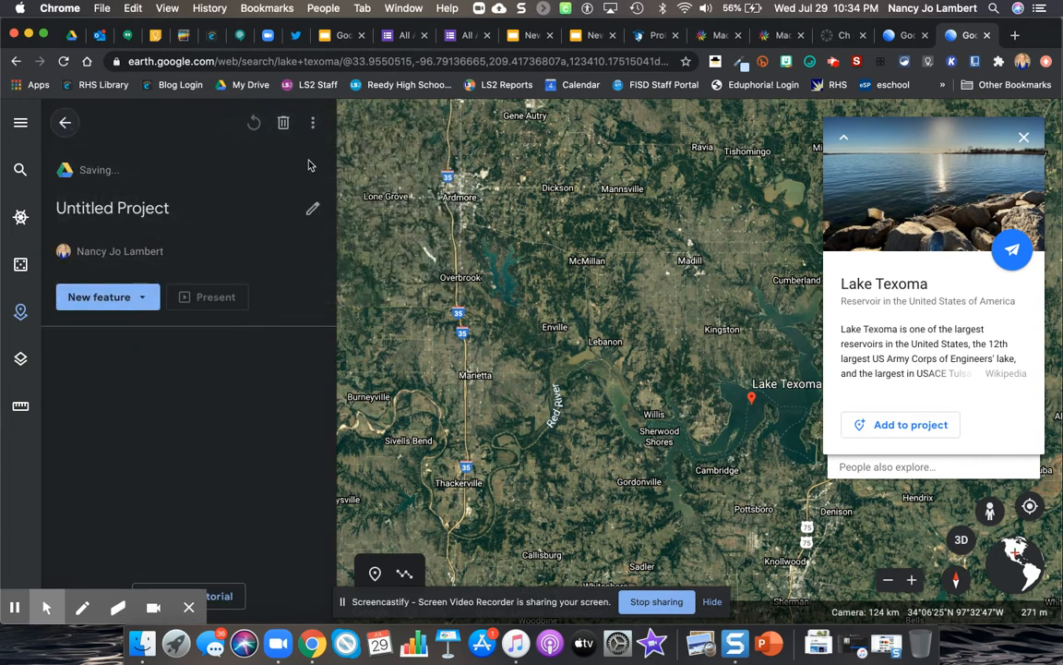
Step: Title the new project "Lake Texoma Example" and give it the description "Lake Texoma Trip"
click(157, 214)
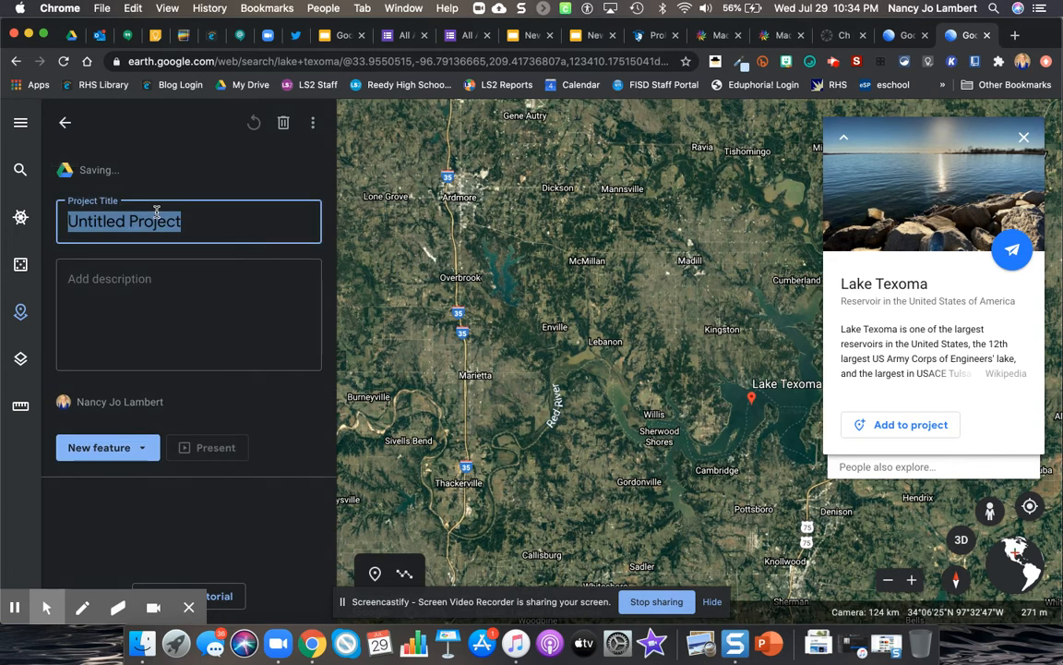
text(La)
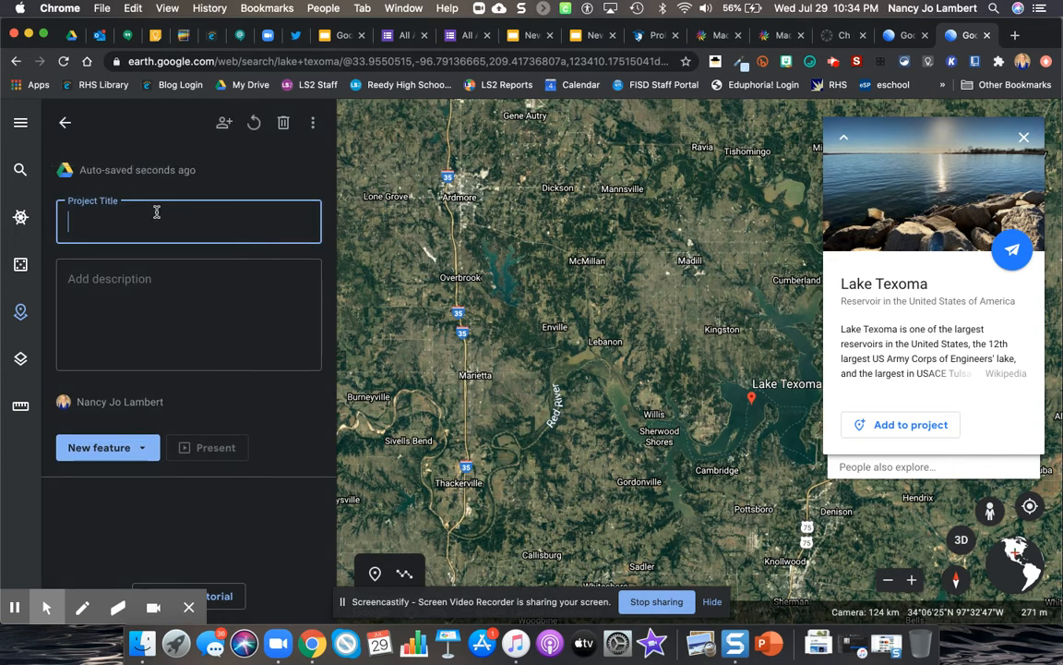
text(Lake Texoma Example)
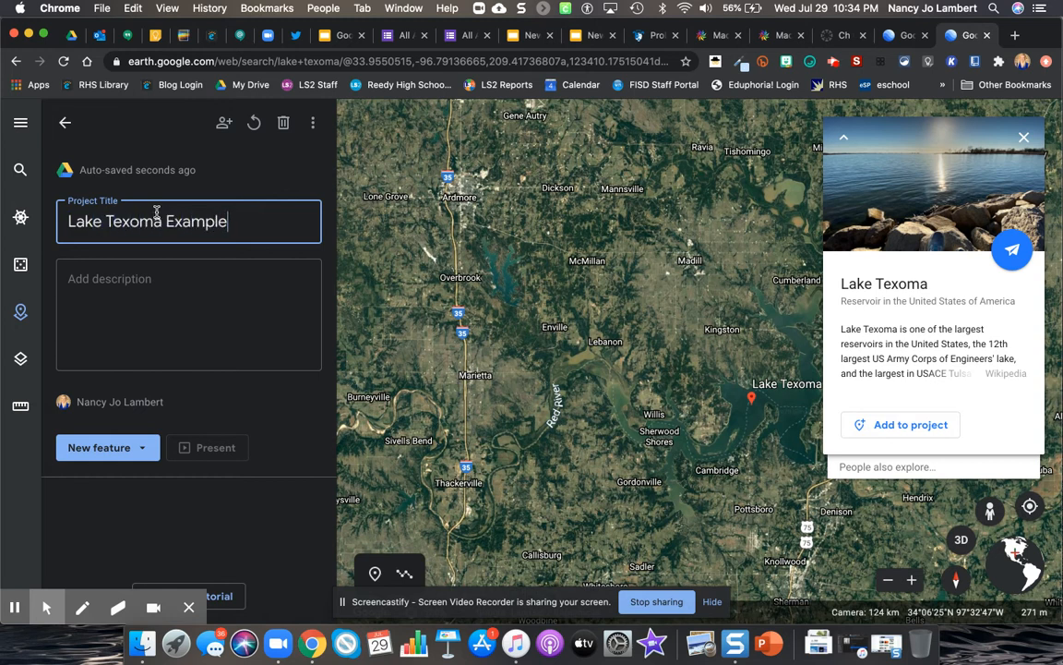
click(139, 279)
text(Lake Texoma Trip)
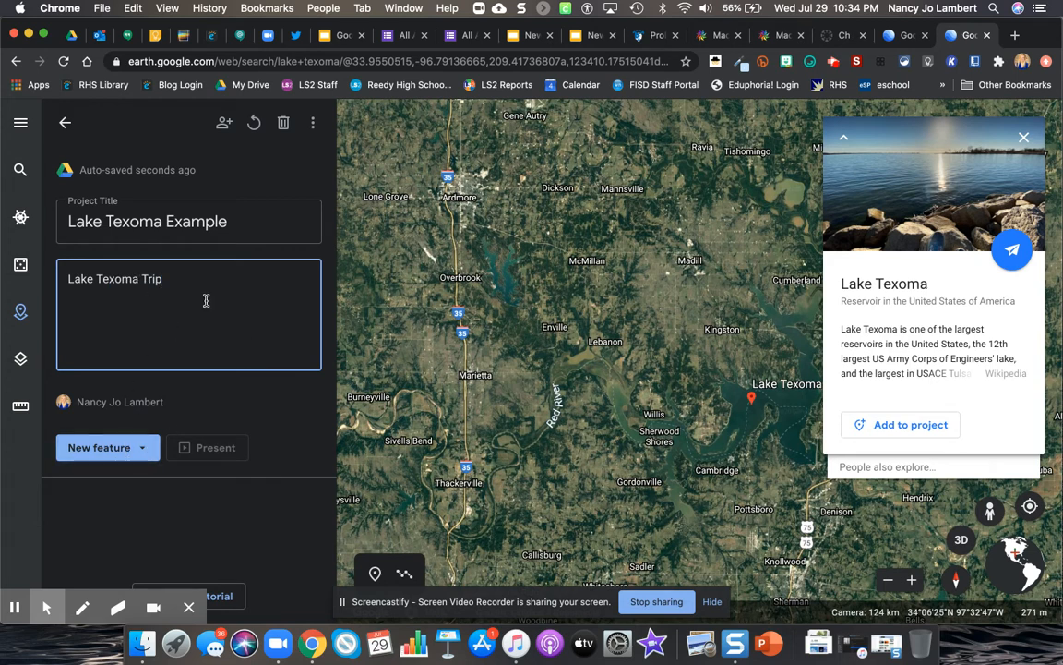
Step: Add a placemark titled "The Island" on the narrow island north of Mill Creek Public Use Area and save it to the Lake Texoma Example project
click(134, 457)
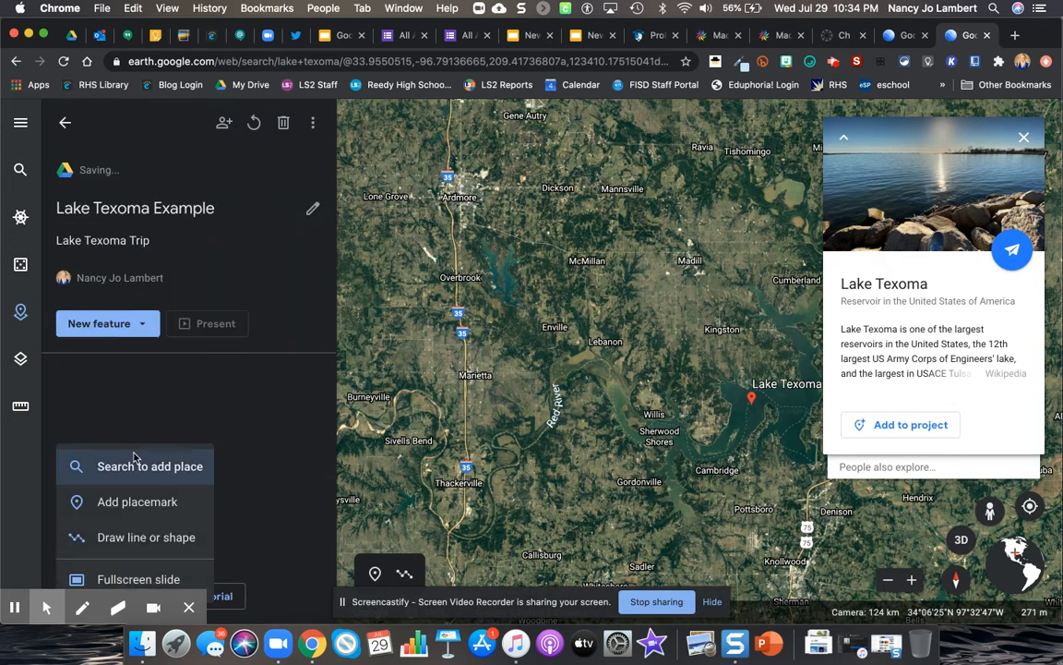
click(154, 503)
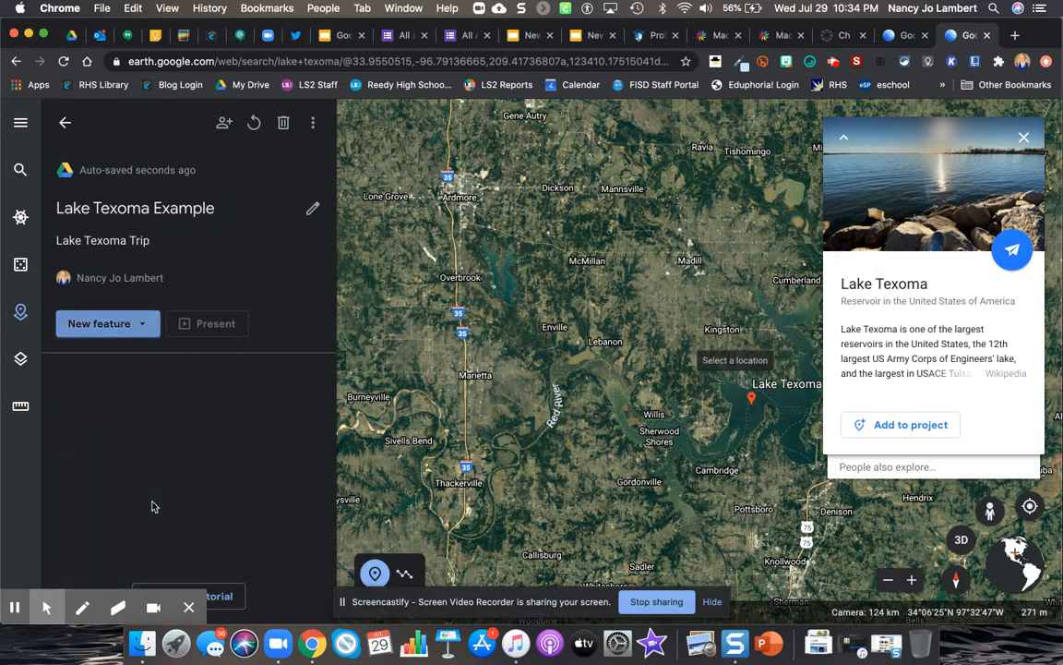
click(912, 580)
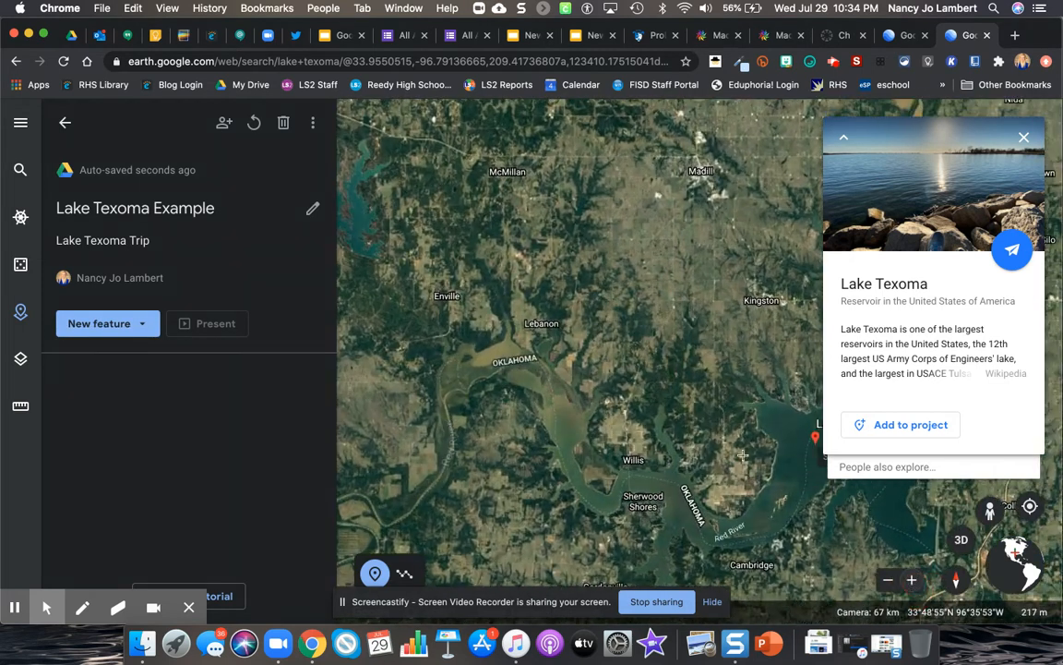
click(912, 580)
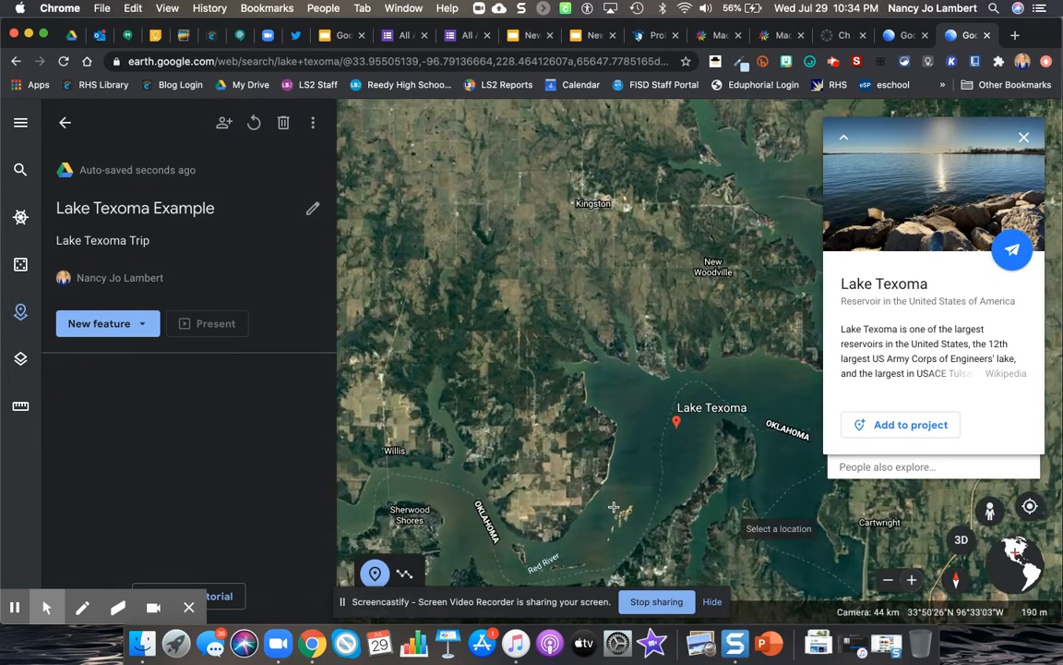
drag(644, 462, 665, 414)
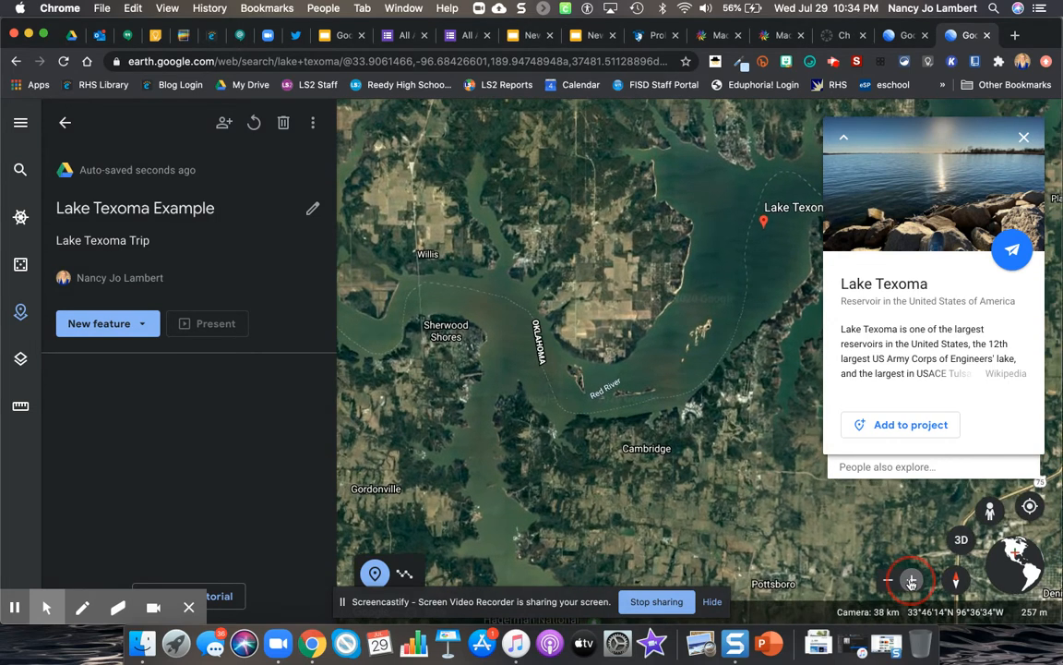
click(911, 581)
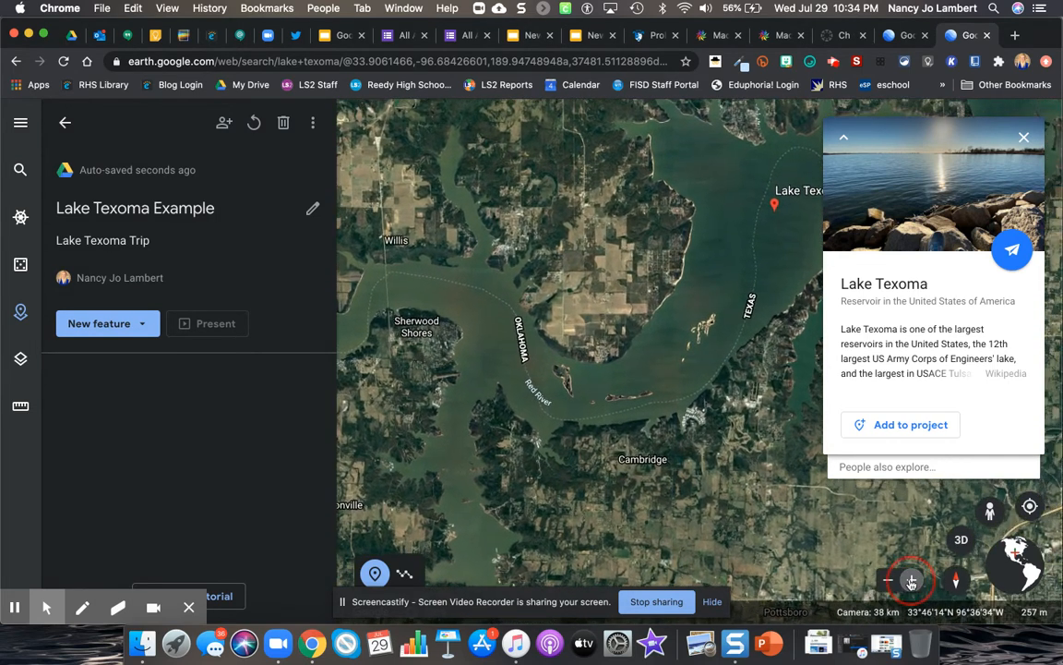
scroll(528, 423, up, 3)
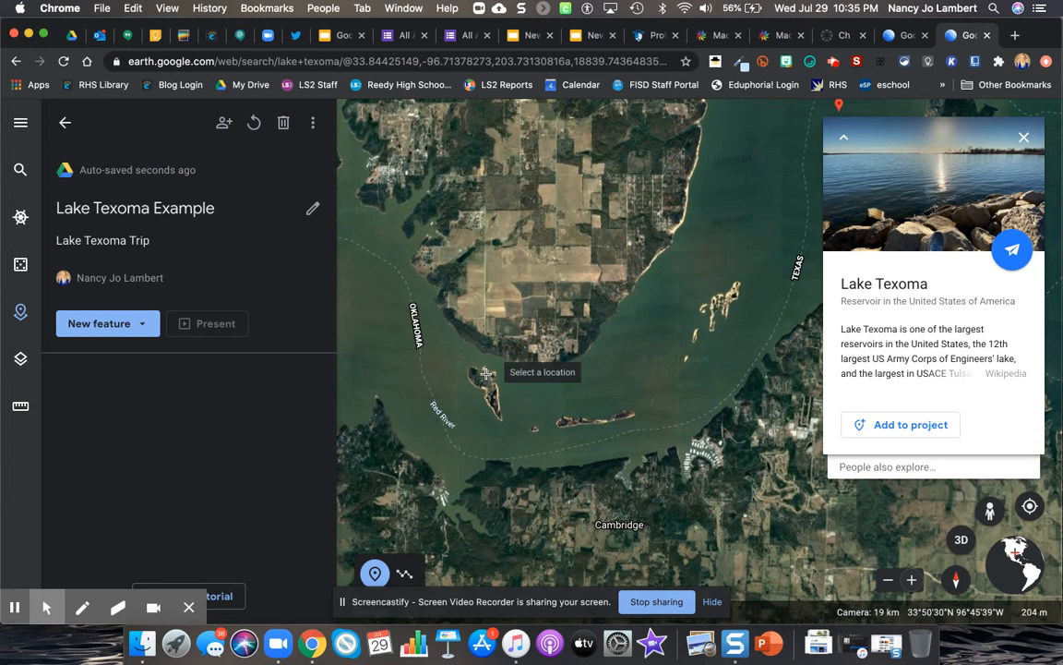
click(912, 579)
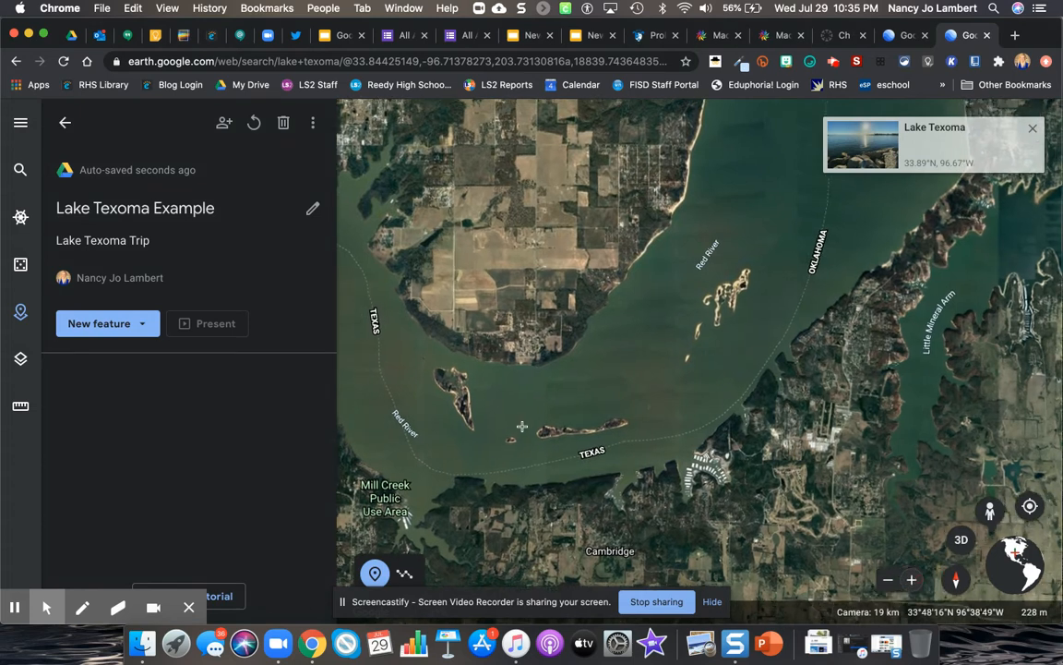
drag(456, 405, 624, 406)
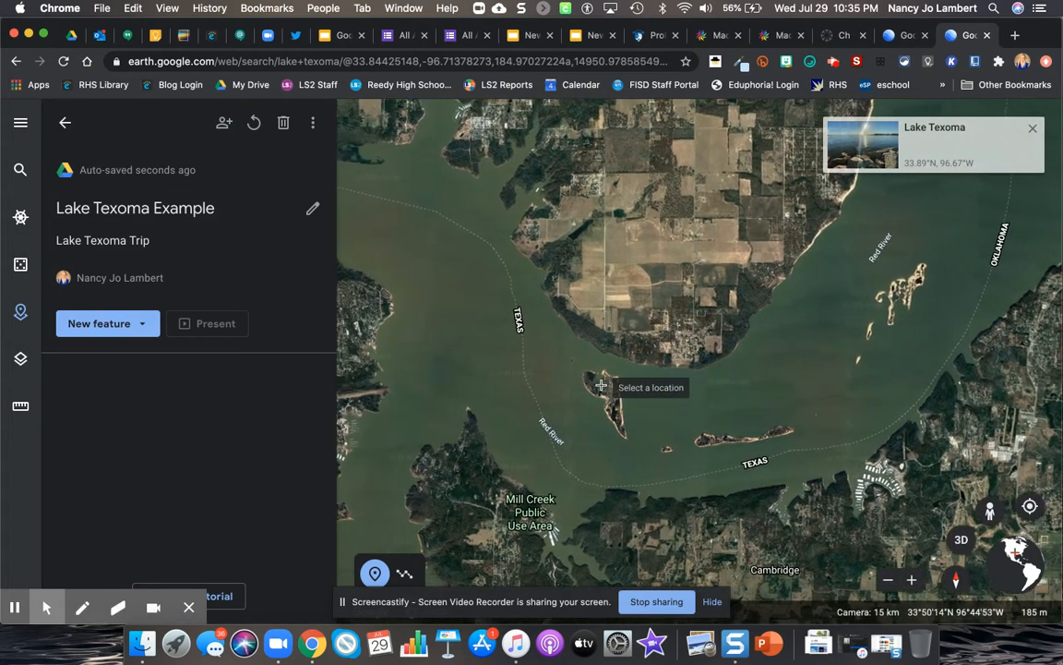
click(602, 383)
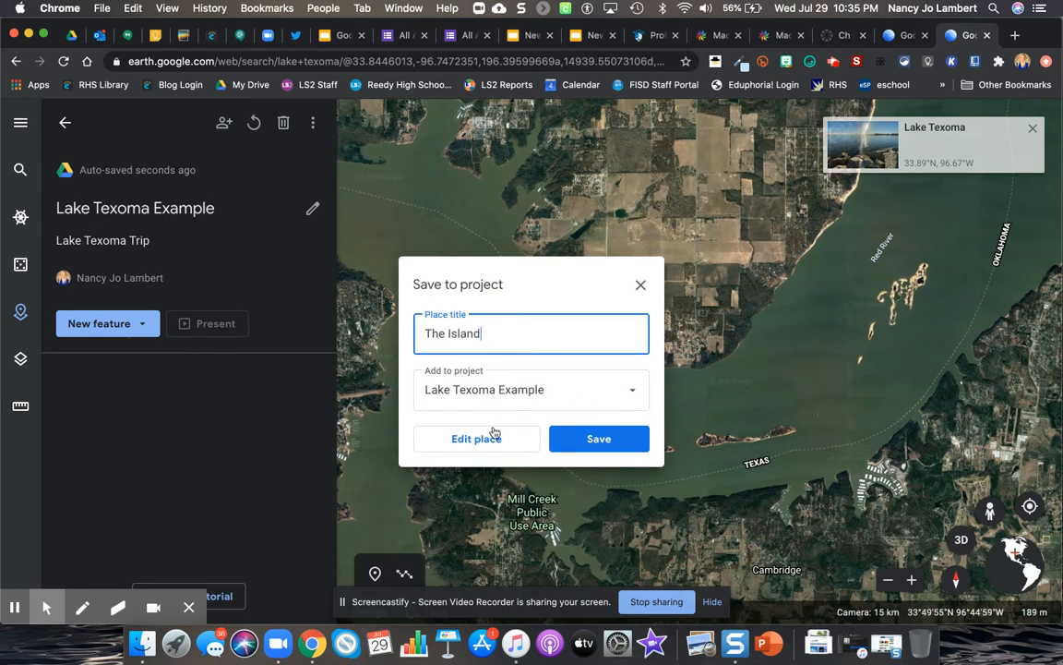
click(584, 439)
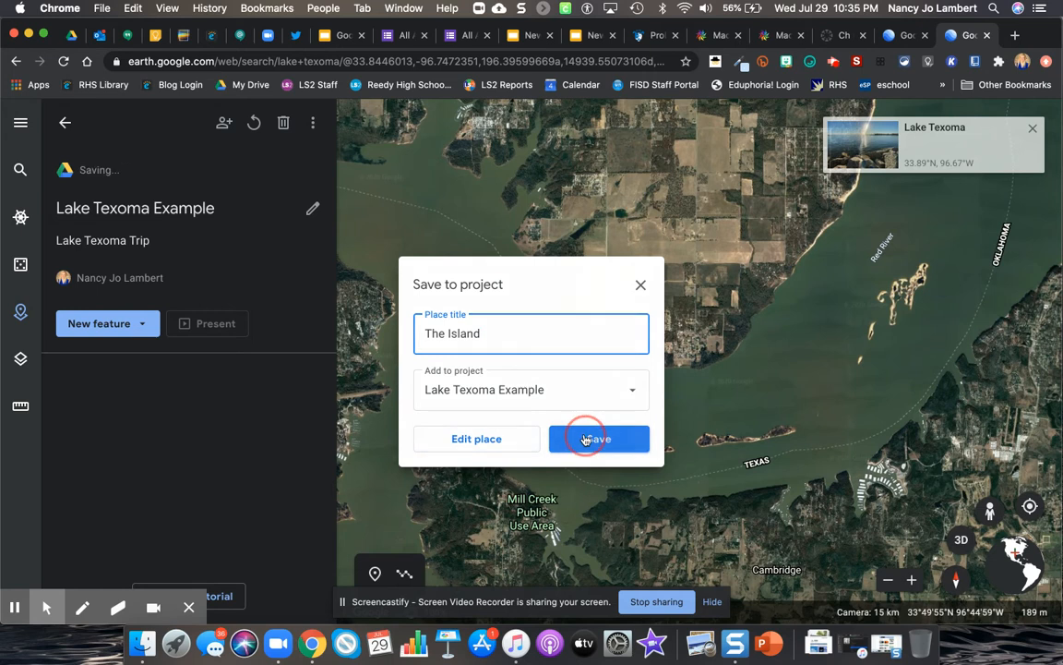
mouse_move(145, 368)
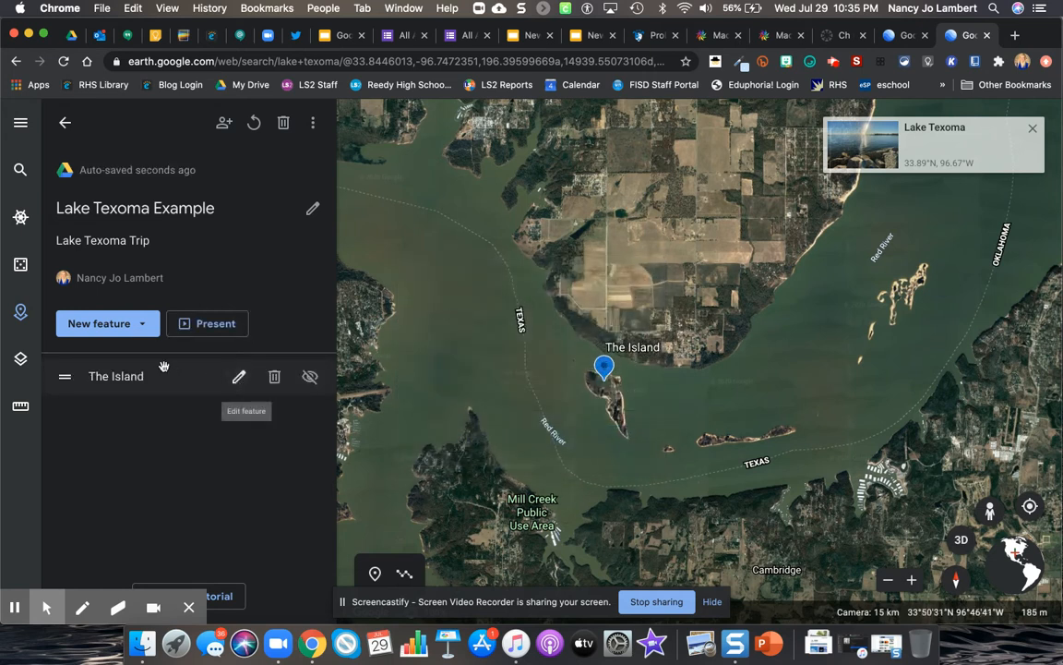
Step: Add the sandy shoreline photo with driftwood to The Island placemark, using a Google Image Search for "lake texoma"
click(238, 379)
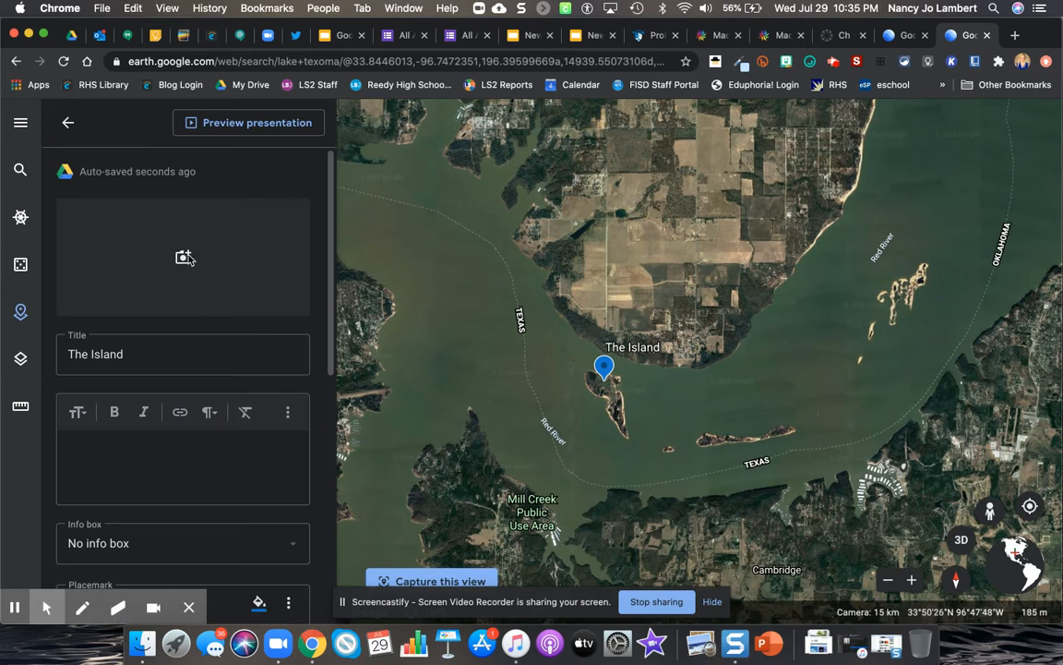
click(183, 258)
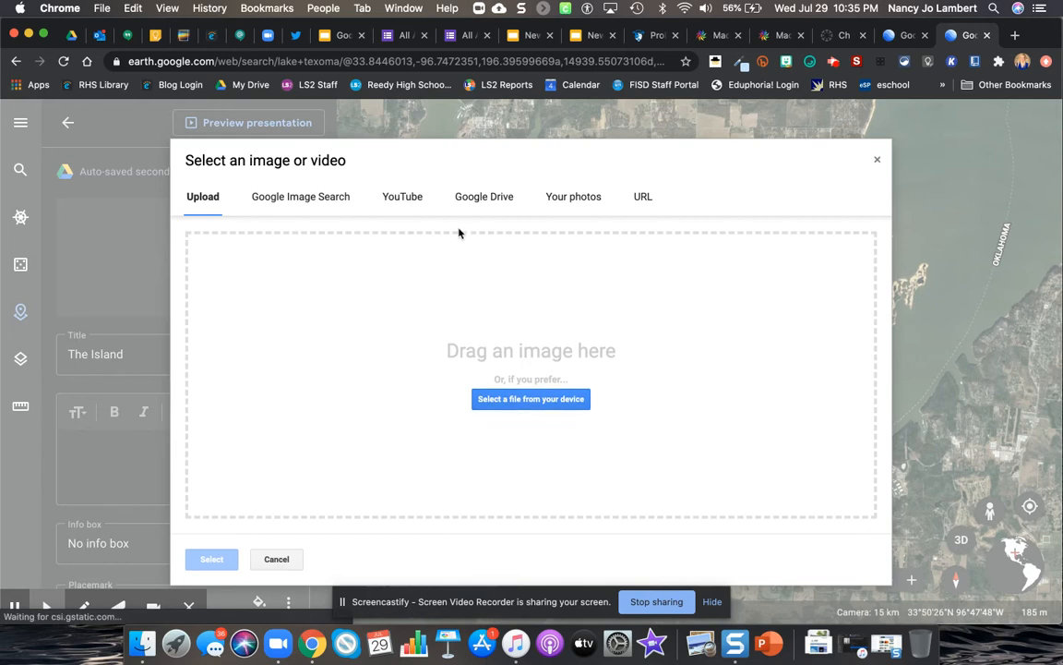
click(322, 197)
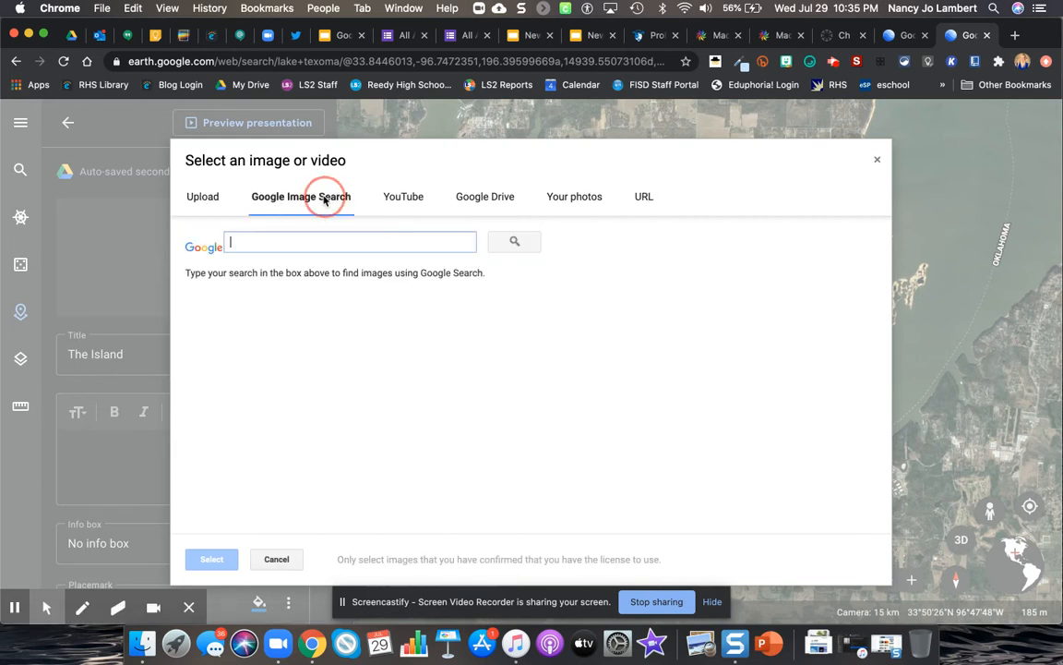
text(lake texoma)
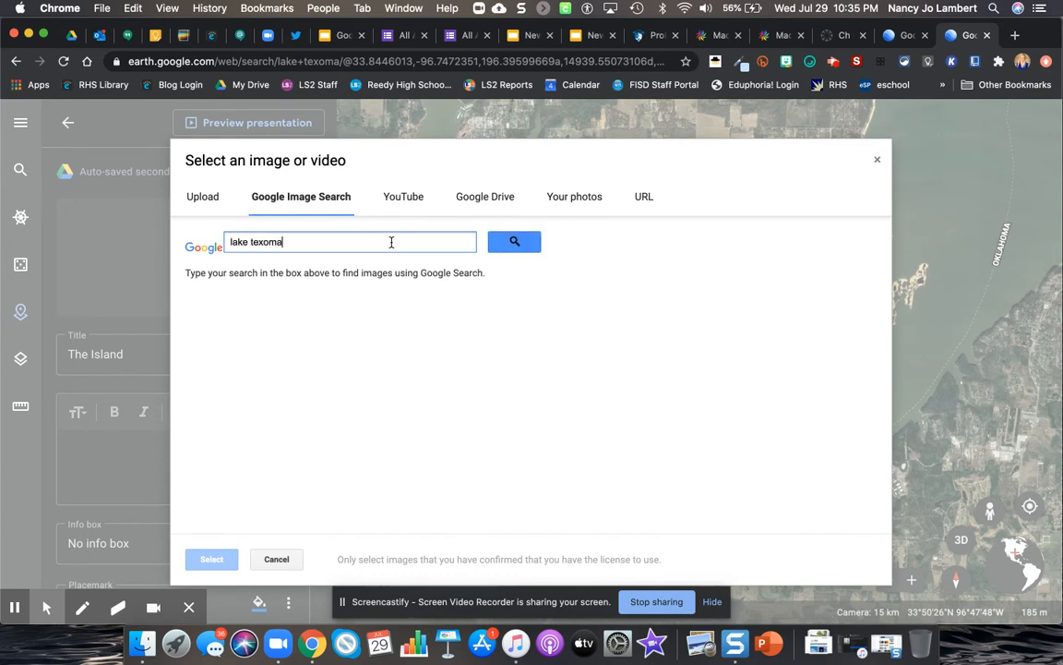
key(Return)
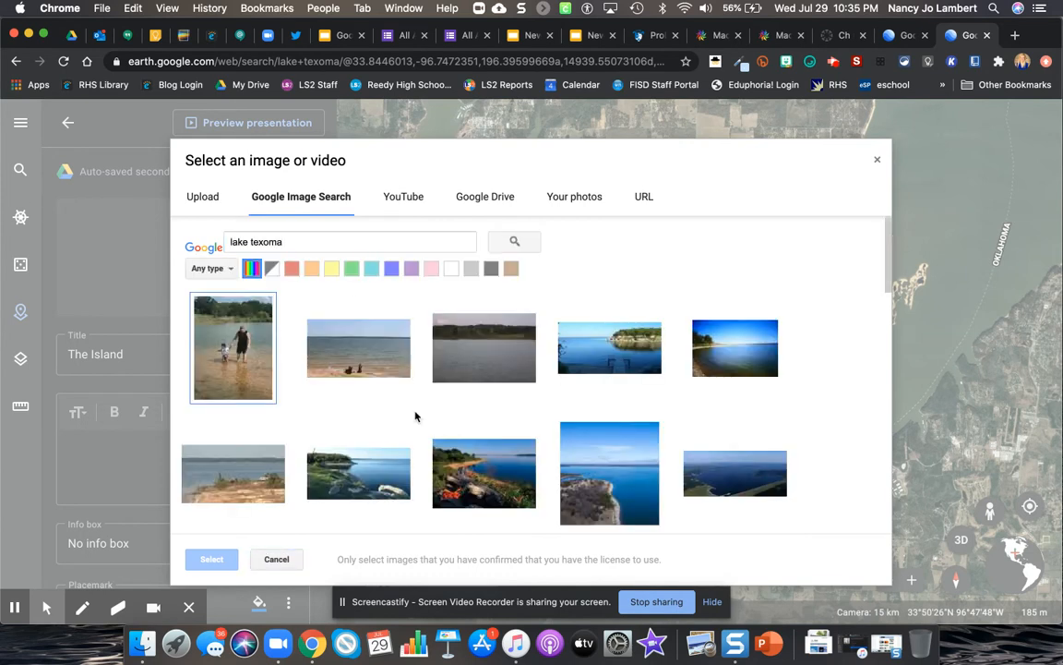
scroll(471, 418, down, 5)
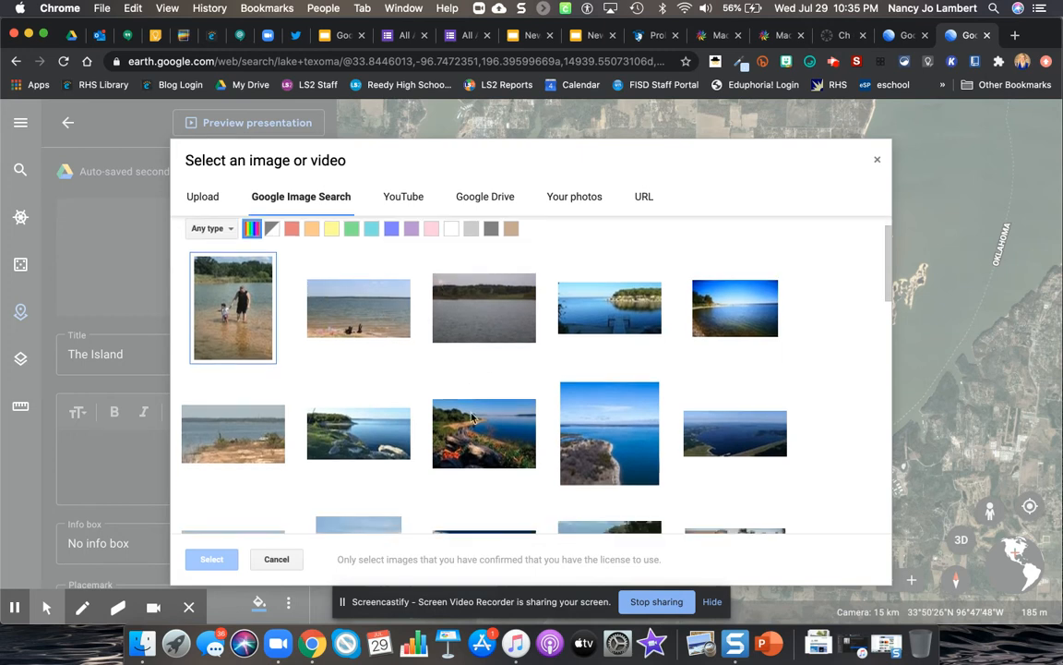
scroll(471, 418, up, 3)
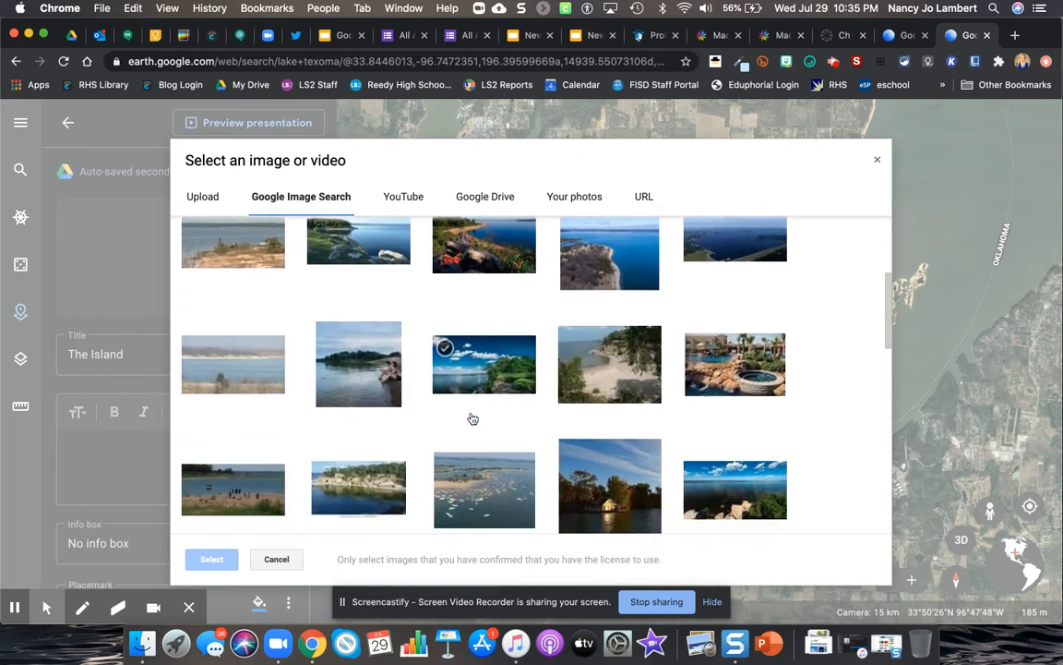
scroll(571, 388, up, 1)
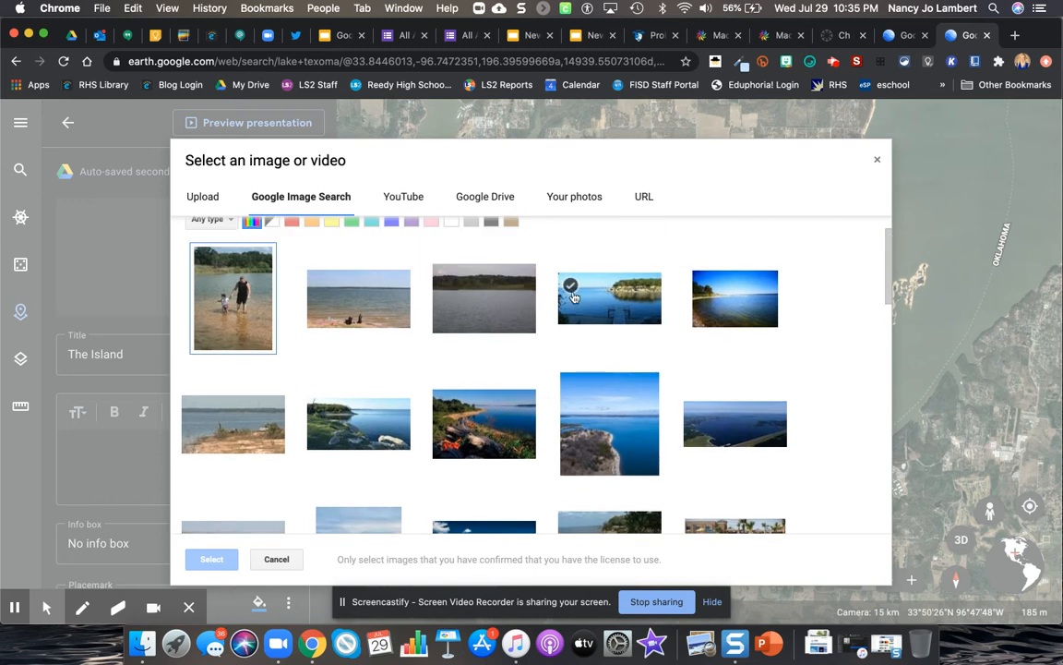
click(359, 297)
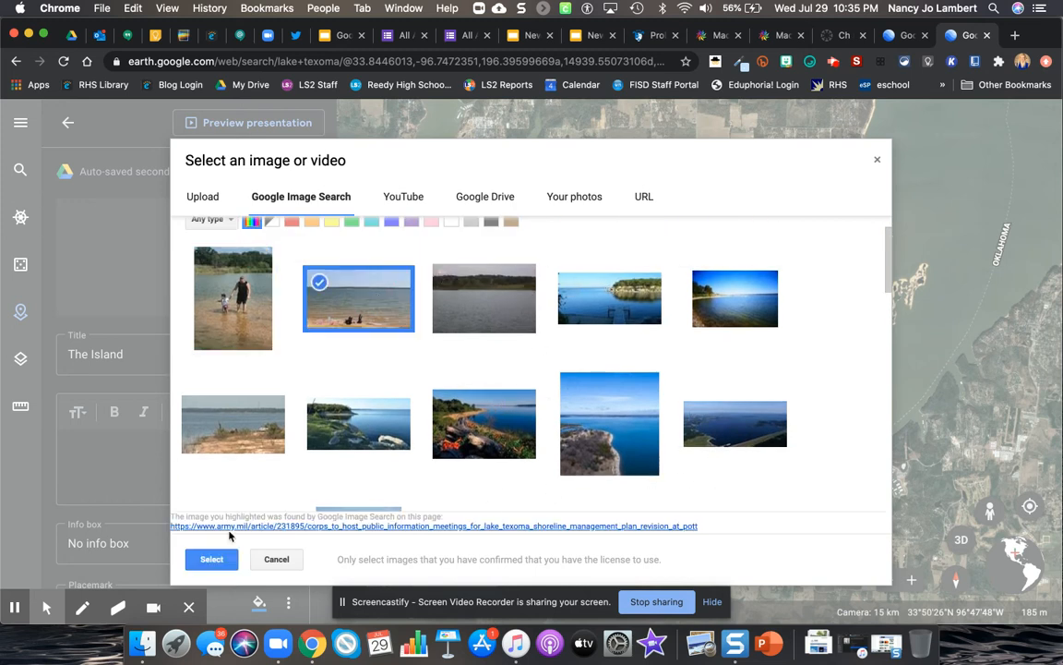
click(211, 559)
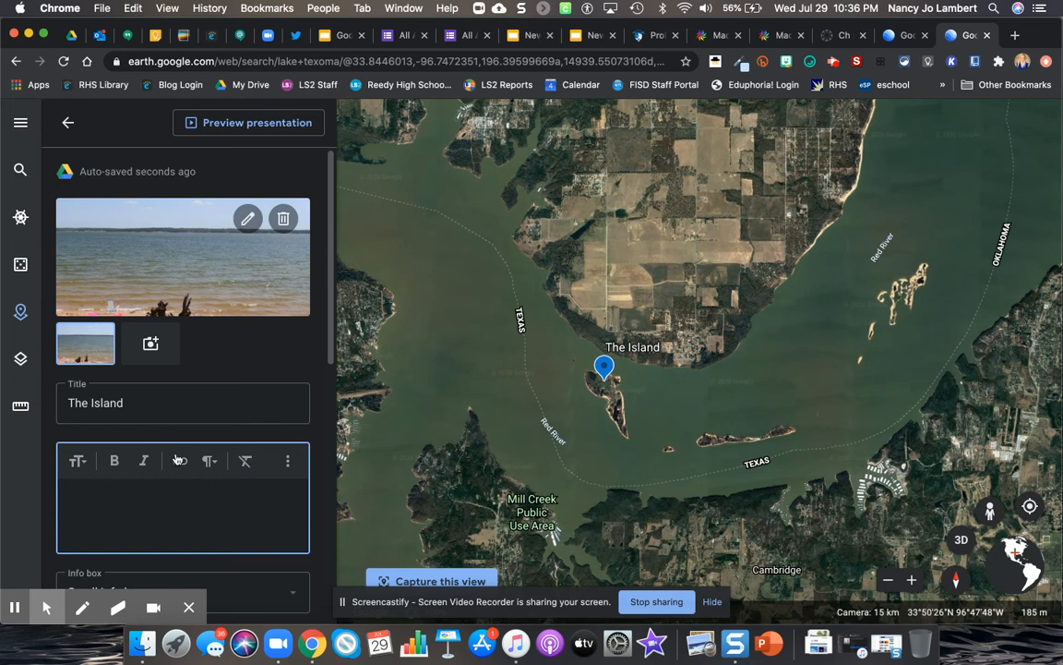
Step: Give The Island placemark the description "I love going to the island!" and change its icon to Monument
scroll(180, 471, down, 2)
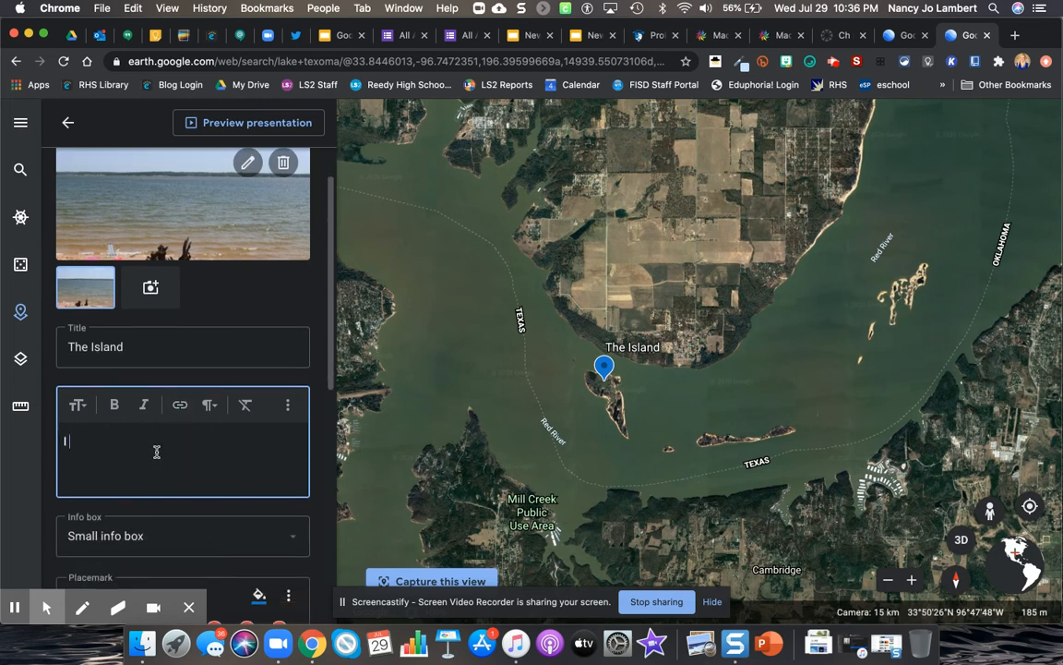
text(is)
scroll(179, 435, down, 5)
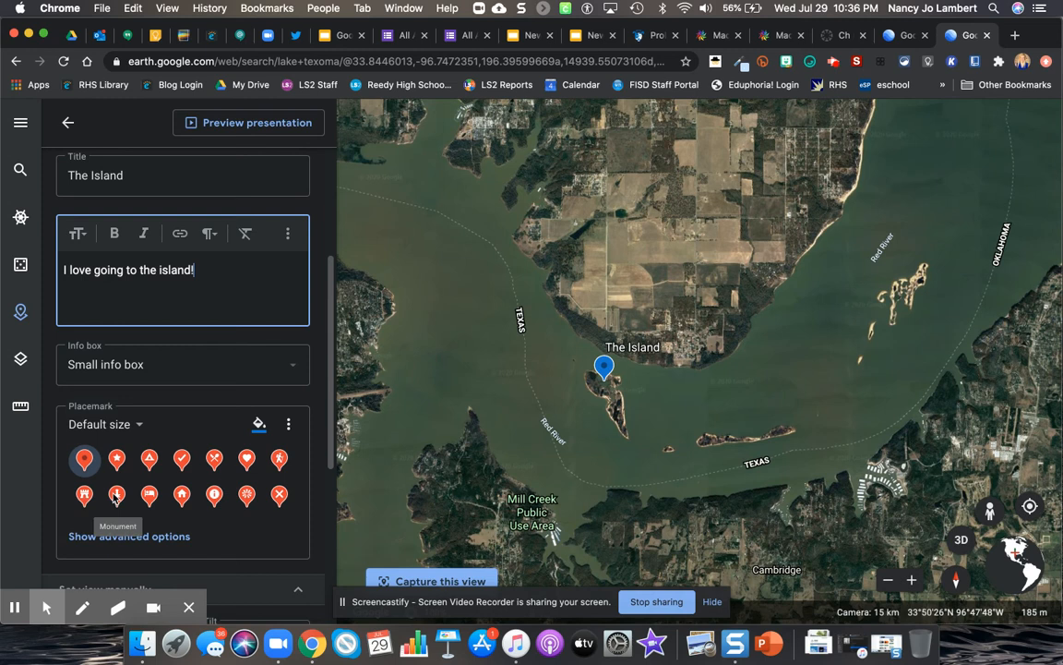
click(116, 495)
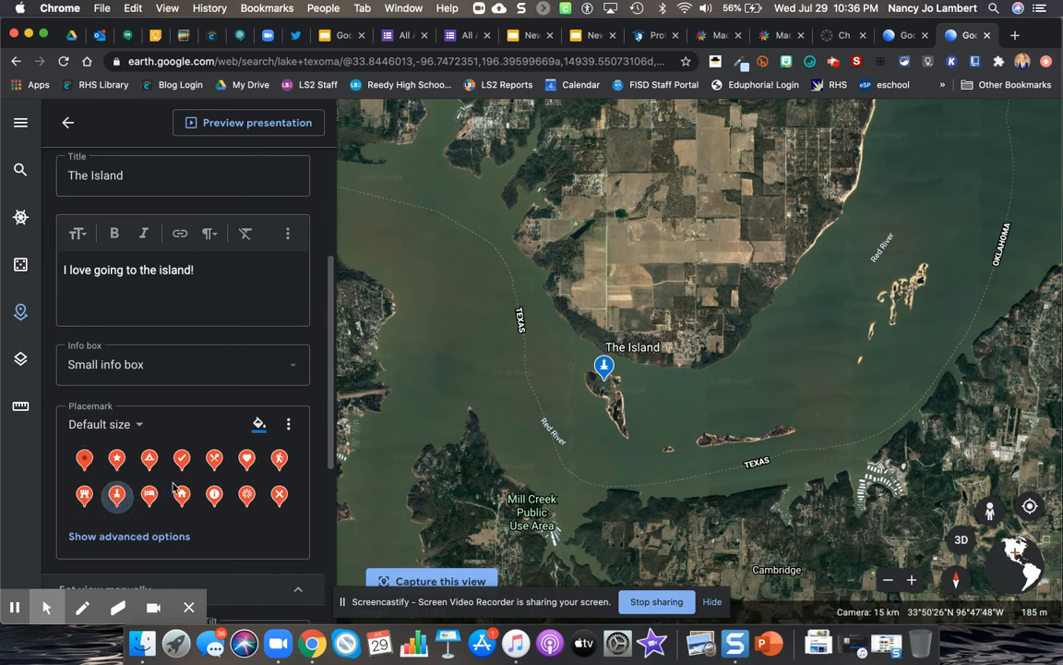
Step: Preview the Lake Texoma Example presentation and return to editing The Island placemark
scroll(183, 450, down, 2)
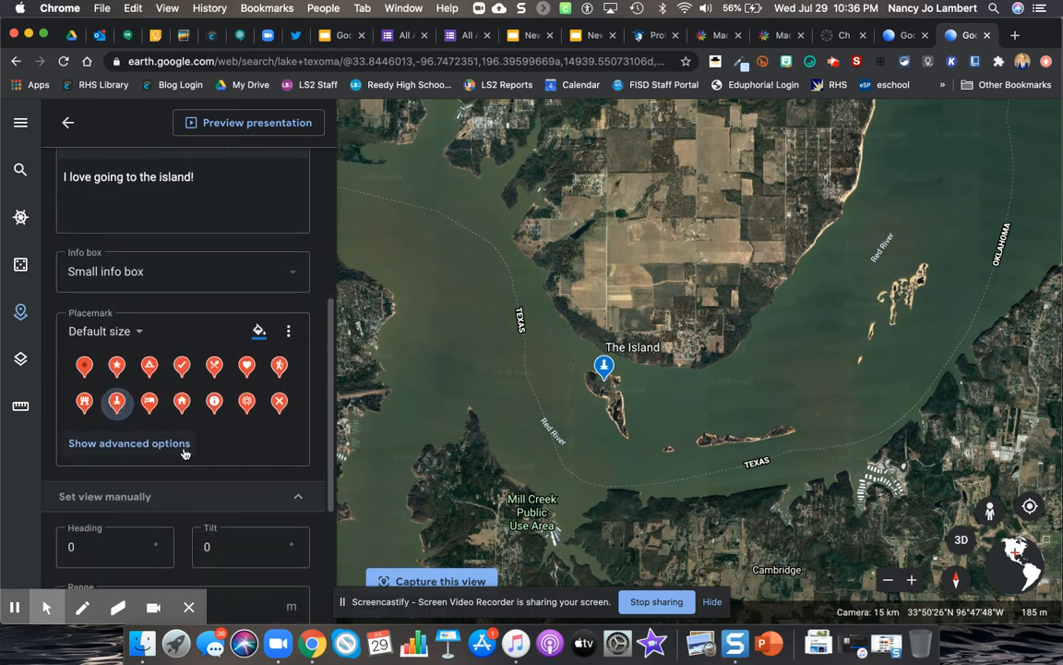
scroll(184, 453, down, 5)
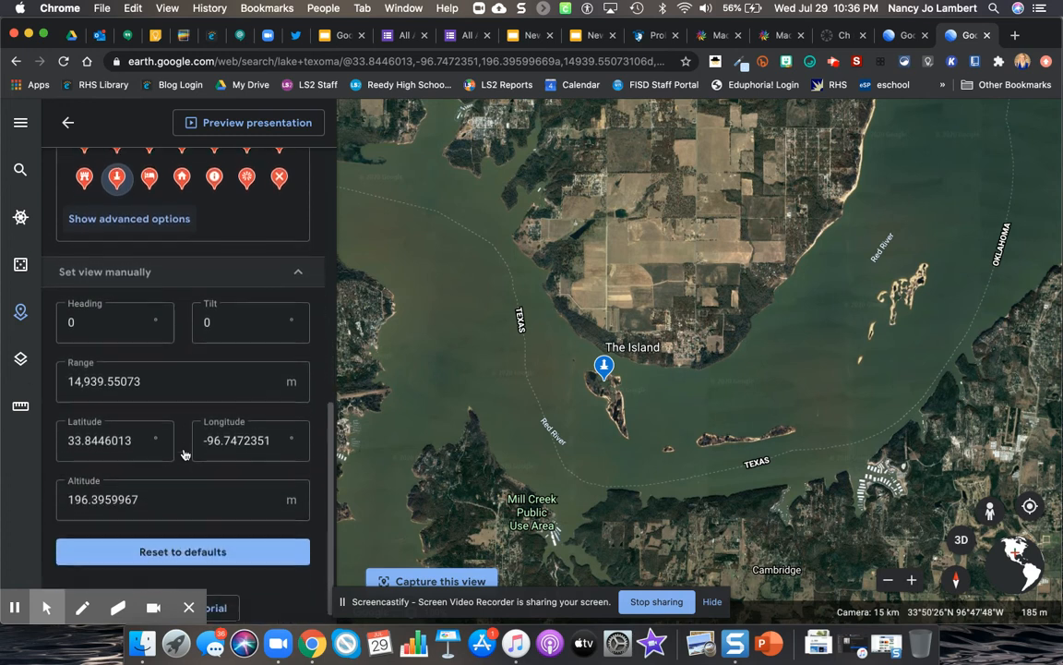
scroll(184, 453, up, 10)
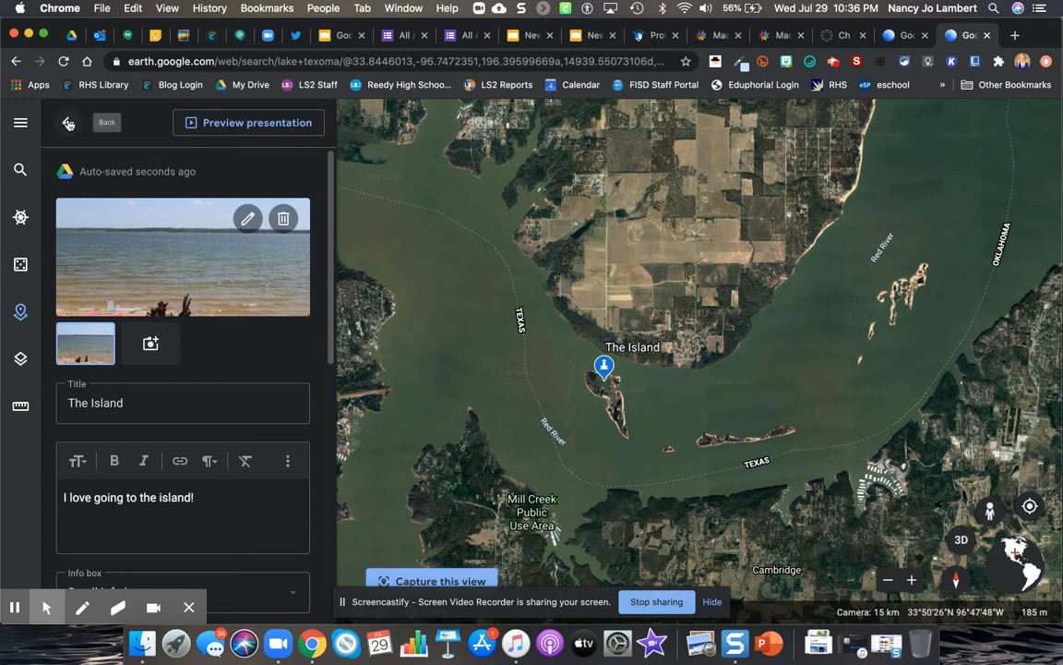
click(209, 120)
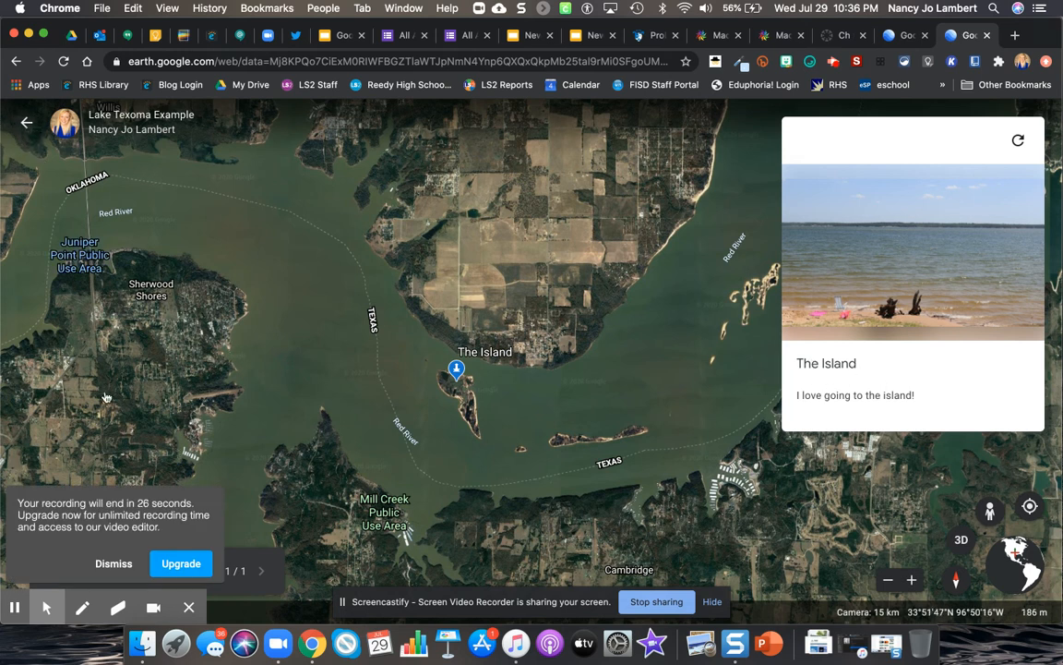
click(112, 563)
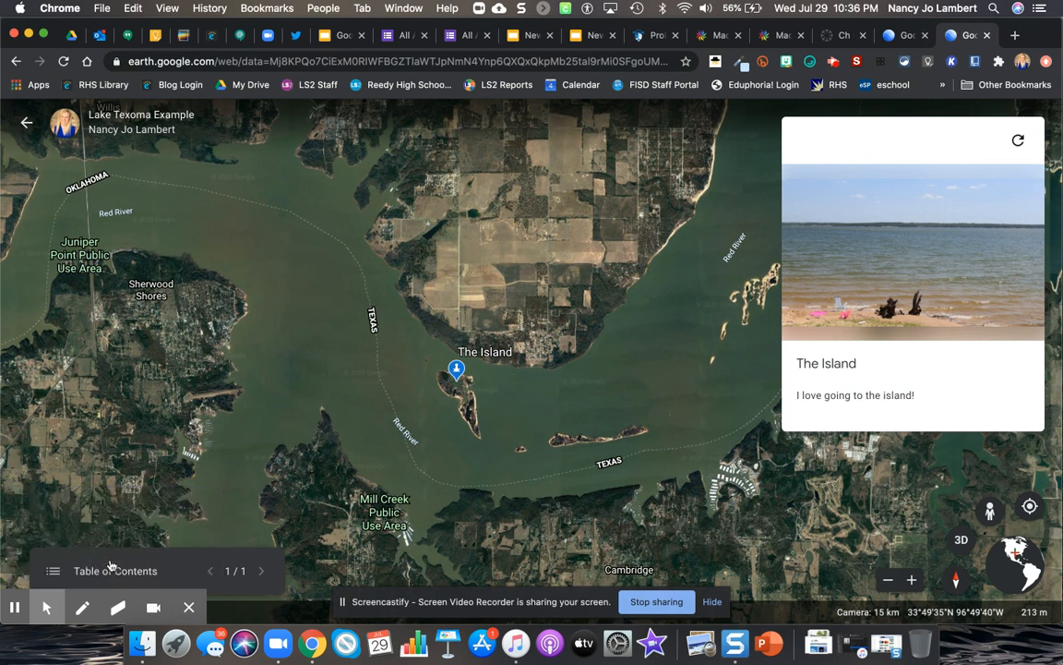
click(25, 123)
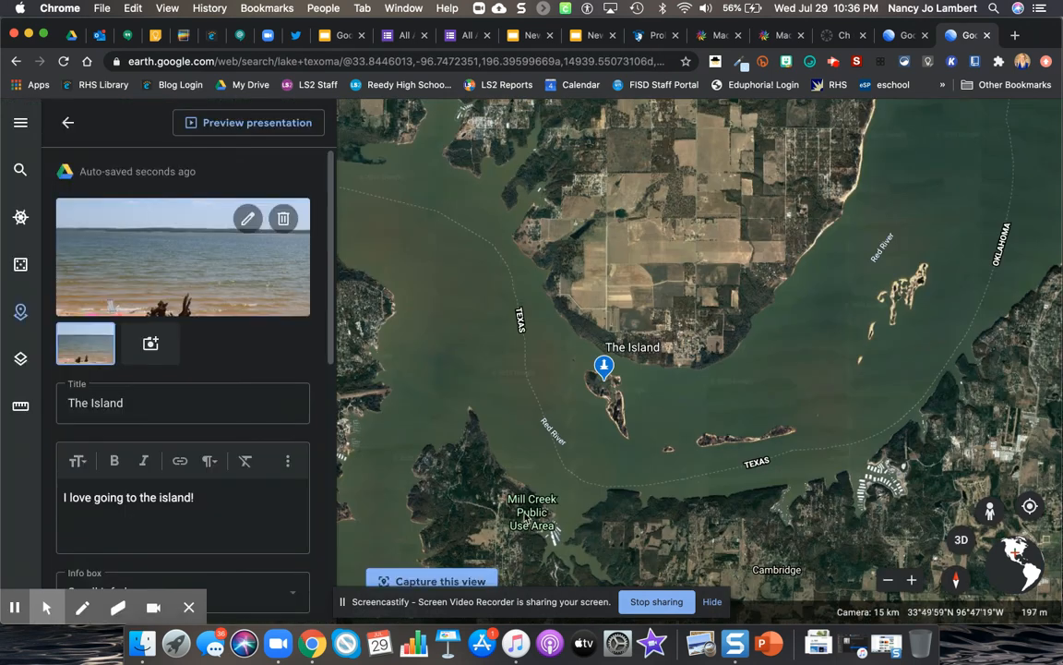